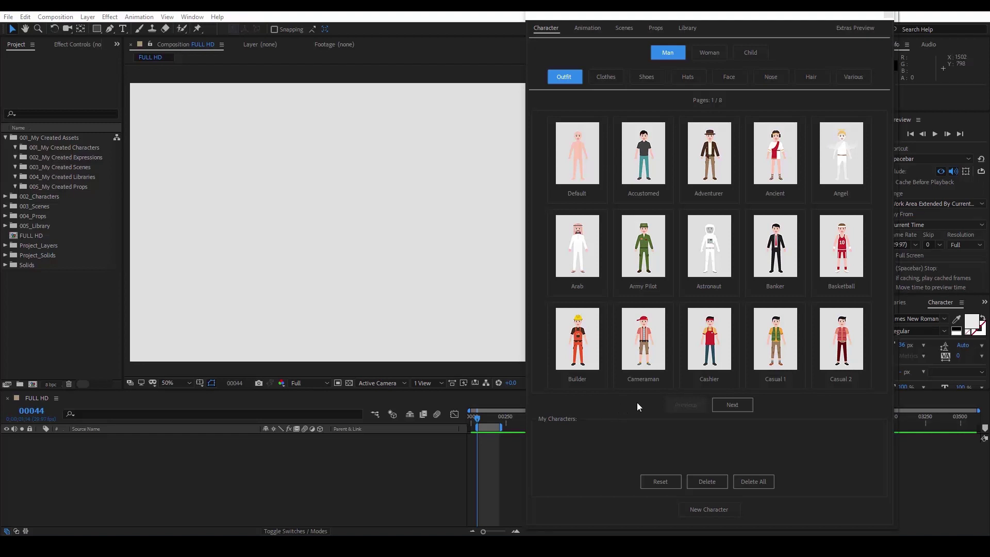
# Step: Page through the men's outfits in FrameStory to the last of their eight pages
pyautogui.click(732, 405)
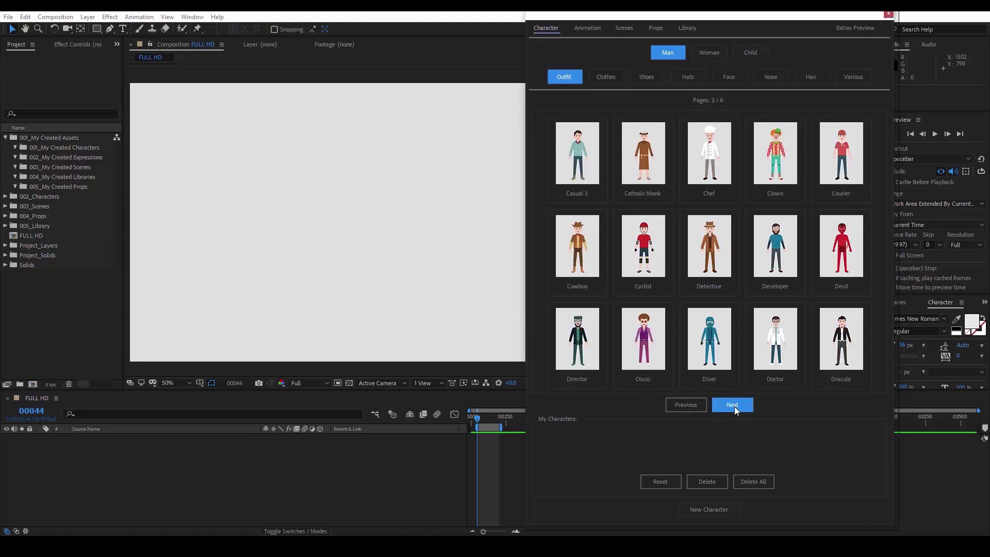
pyautogui.click(735, 407)
pyautogui.click(735, 407)
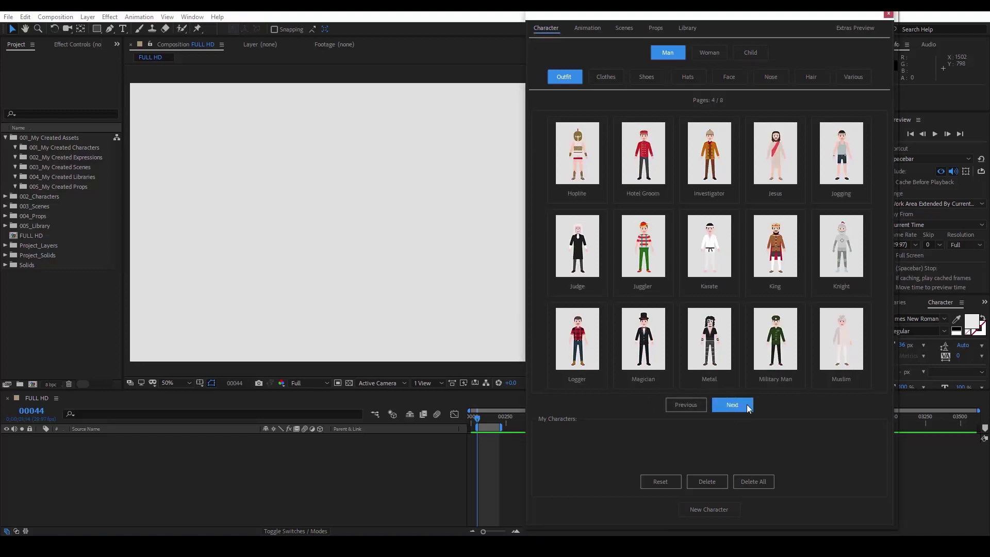
pyautogui.click(752, 406)
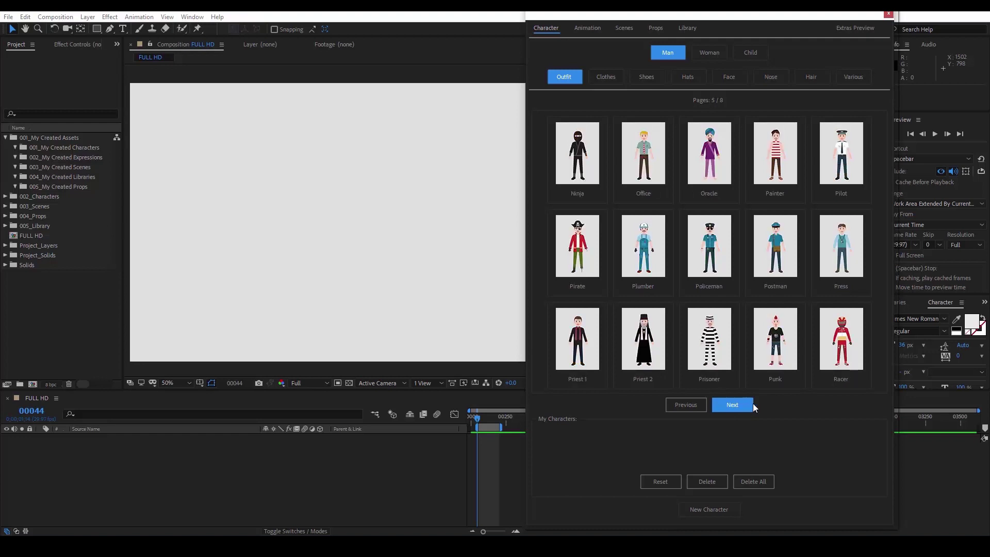
pyautogui.click(753, 406)
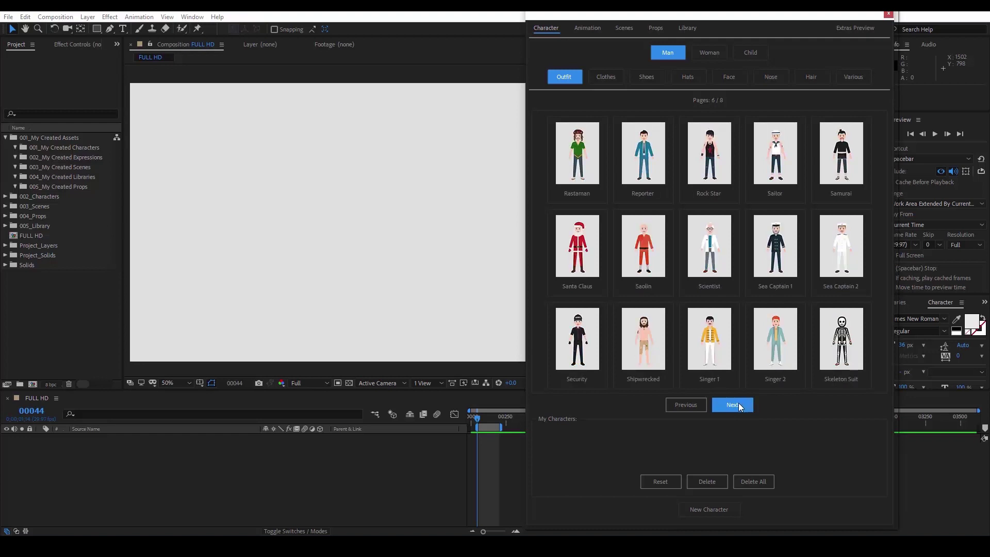
pyautogui.click(744, 405)
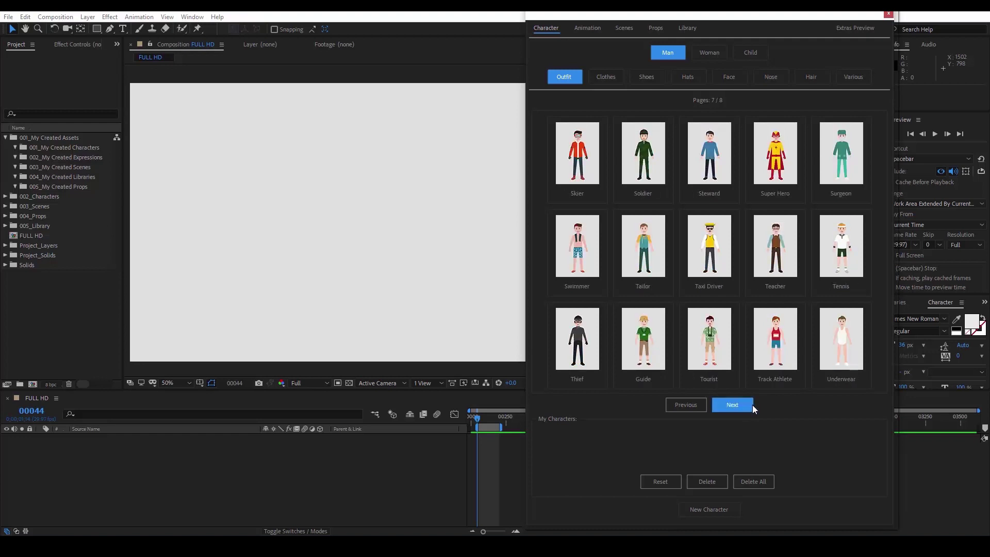
pyautogui.click(745, 404)
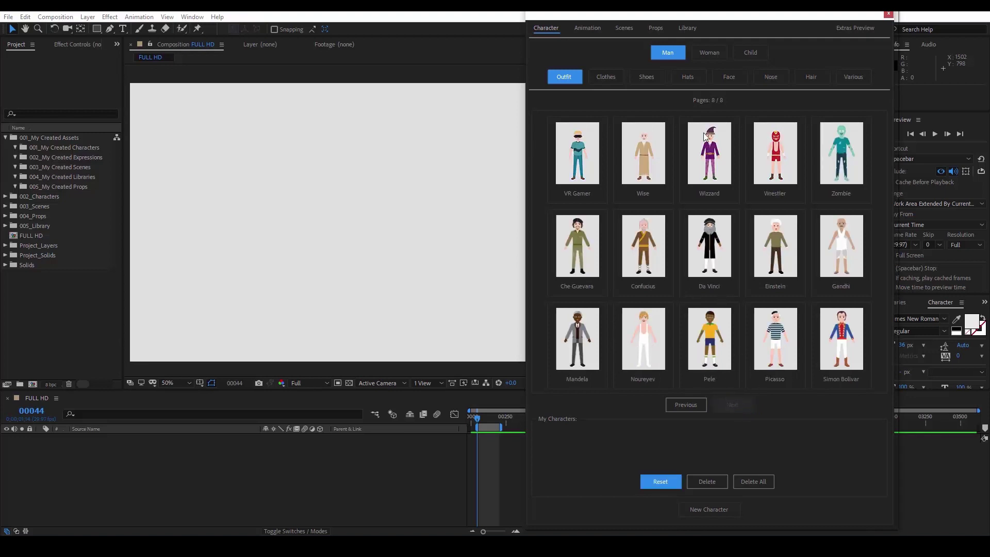
# Step: Switch to Woman outfits and page through to page 5 of 5
pyautogui.click(712, 52)
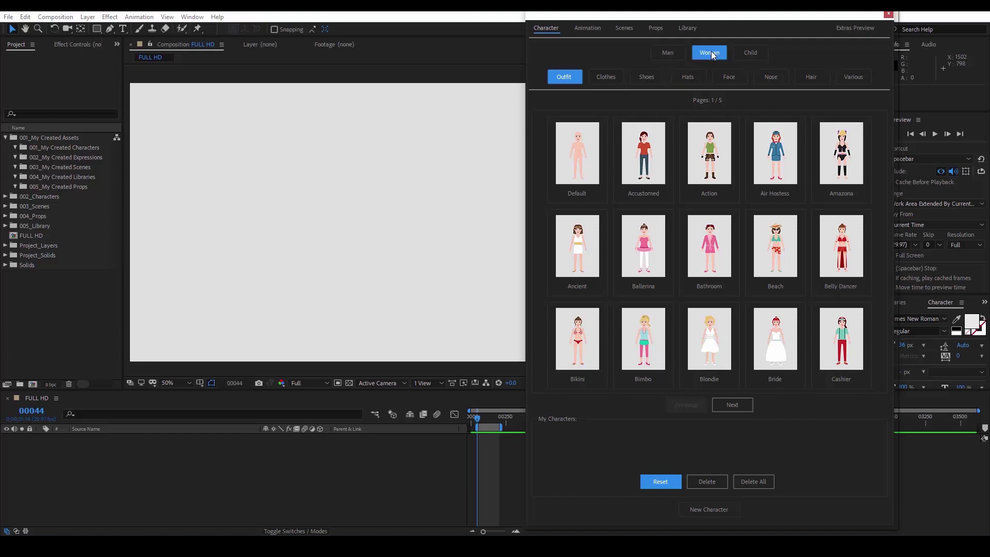
pyautogui.click(735, 406)
pyautogui.click(743, 406)
pyautogui.click(743, 406)
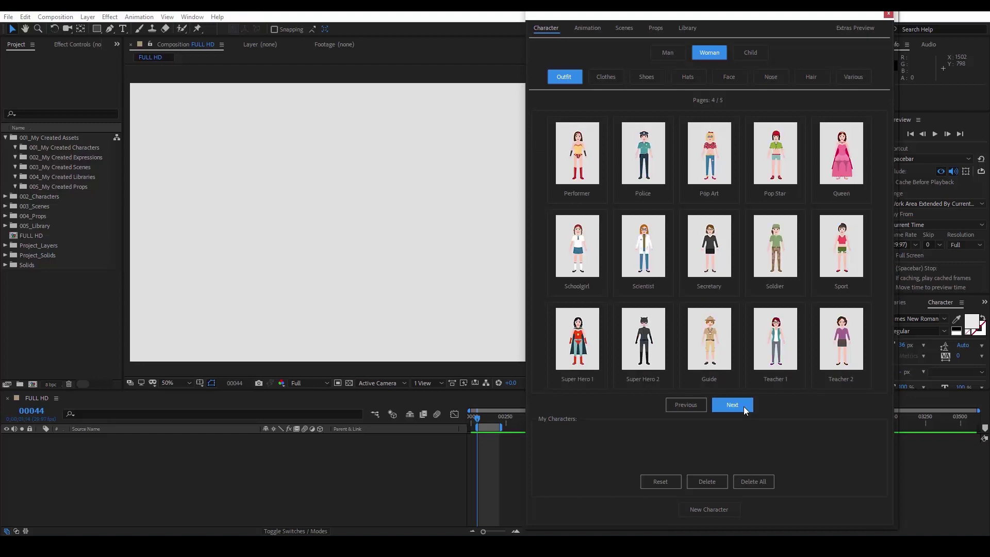
pyautogui.click(743, 407)
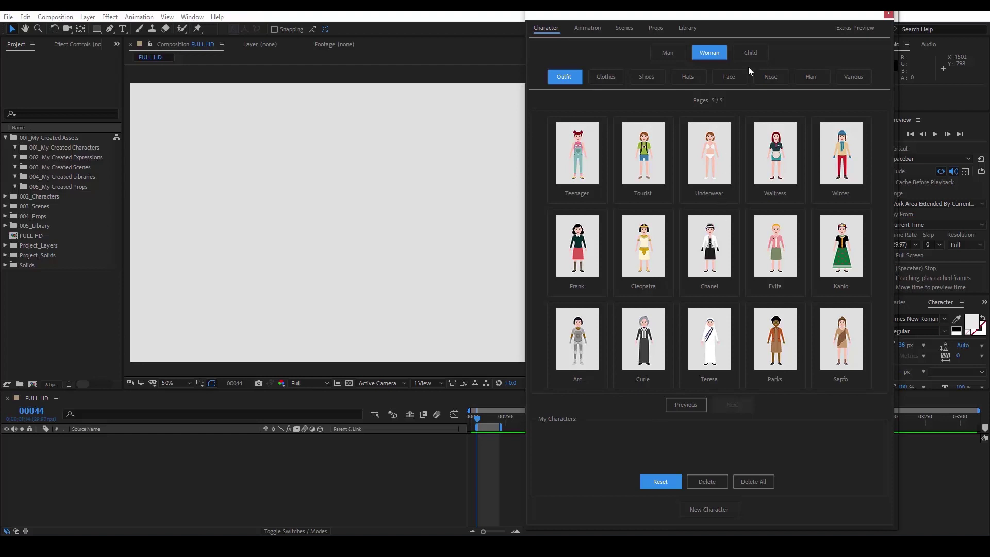
# Step: Page through the four Child outfit pages, then return to Woman outfits page 1 of 5
pyautogui.click(751, 52)
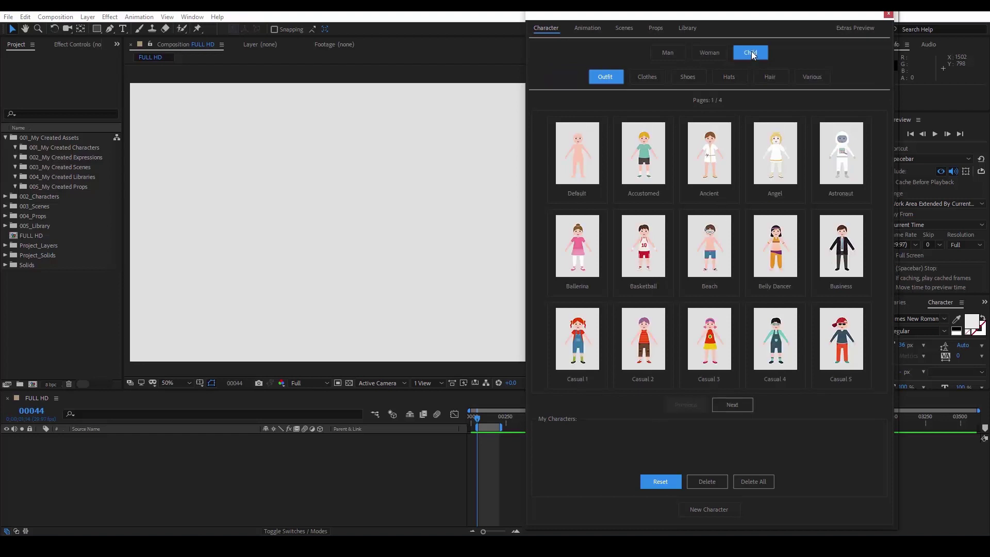
pyautogui.click(747, 407)
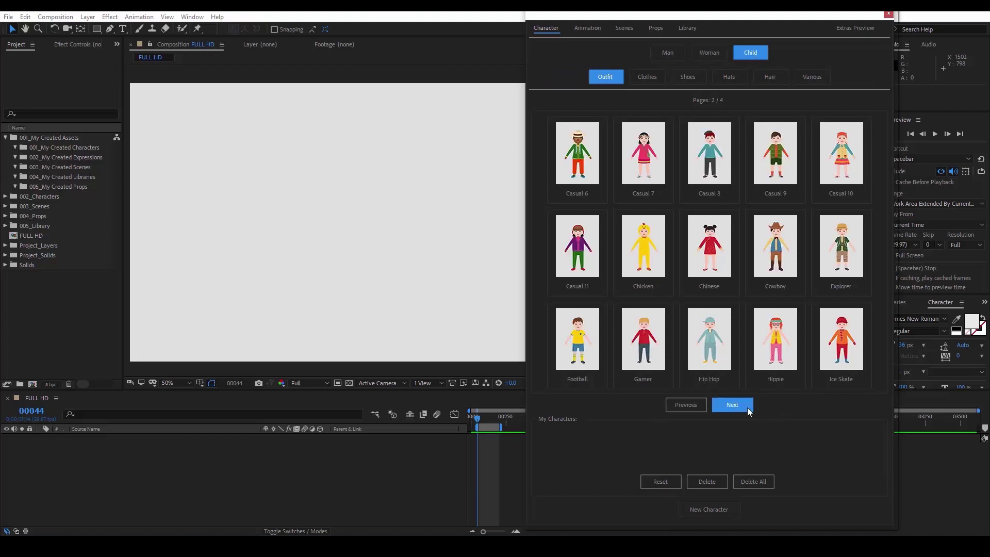
pyautogui.click(748, 407)
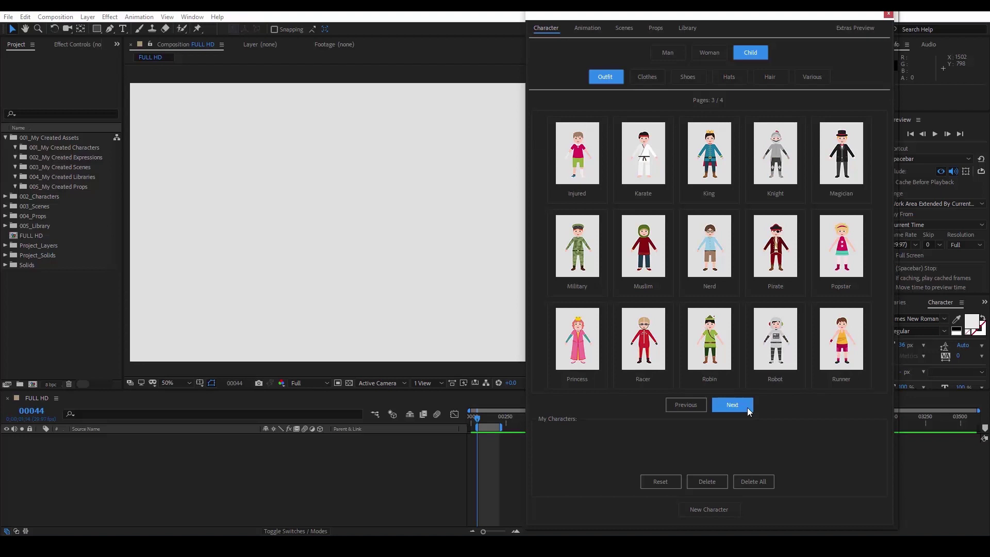
pyautogui.click(747, 408)
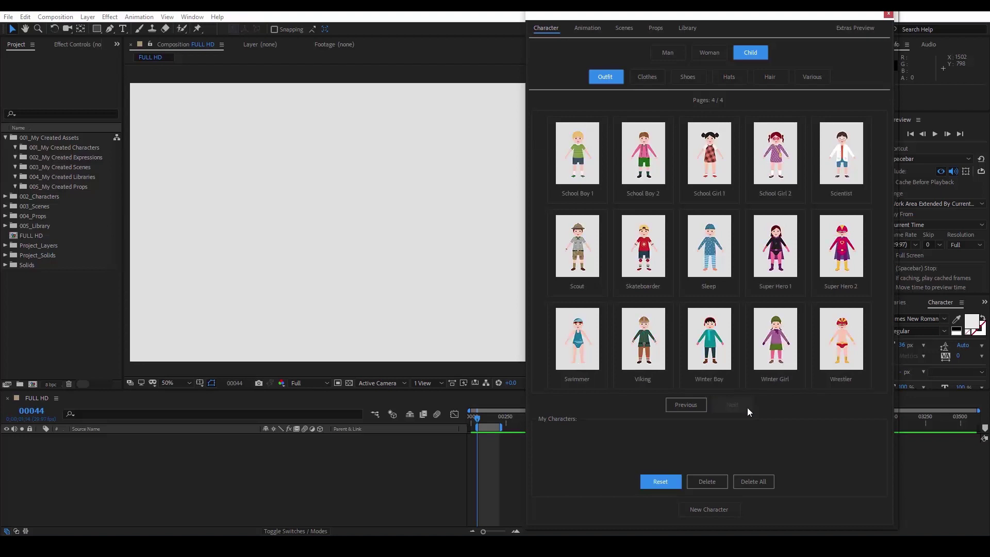
pyautogui.click(717, 54)
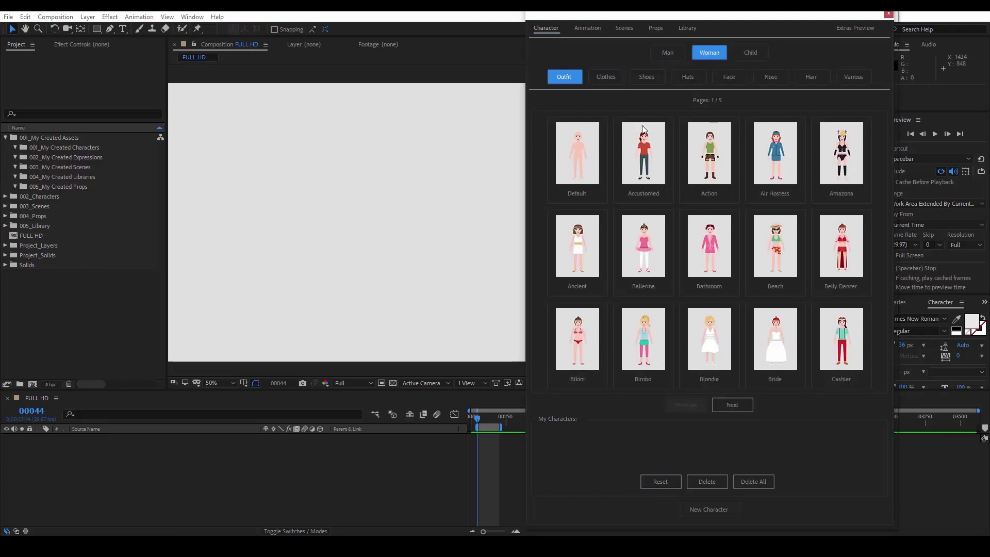
# Step: Add the Accustomed woman and try Top 2 and Skirt 6 before dressing her in Dress 3
pyautogui.click(645, 162)
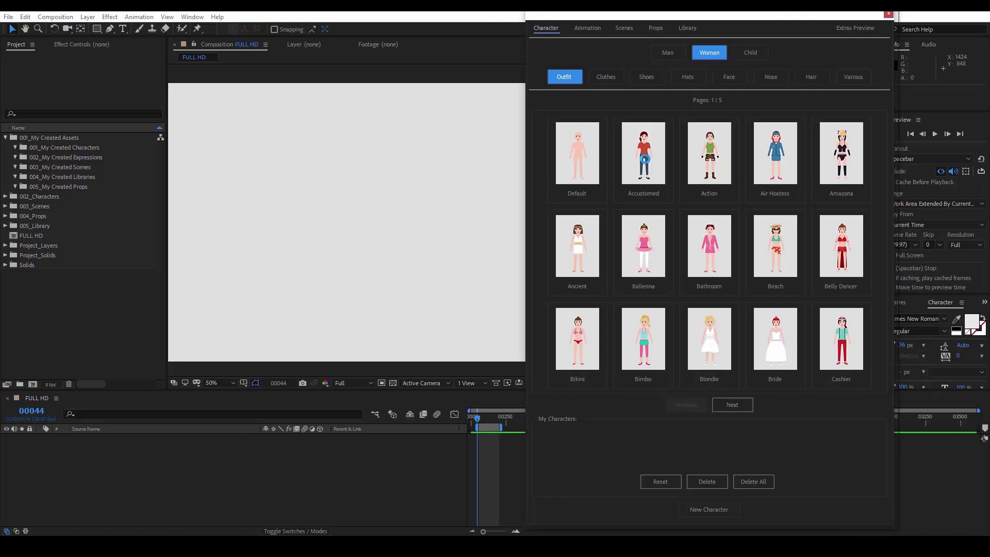
pyautogui.click(607, 76)
pyautogui.click(731, 406)
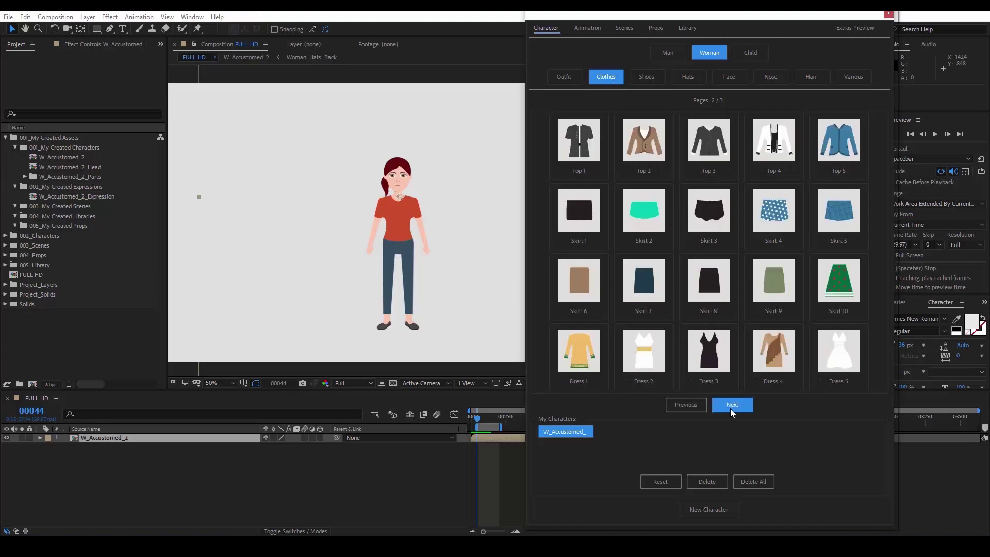
pyautogui.click(654, 145)
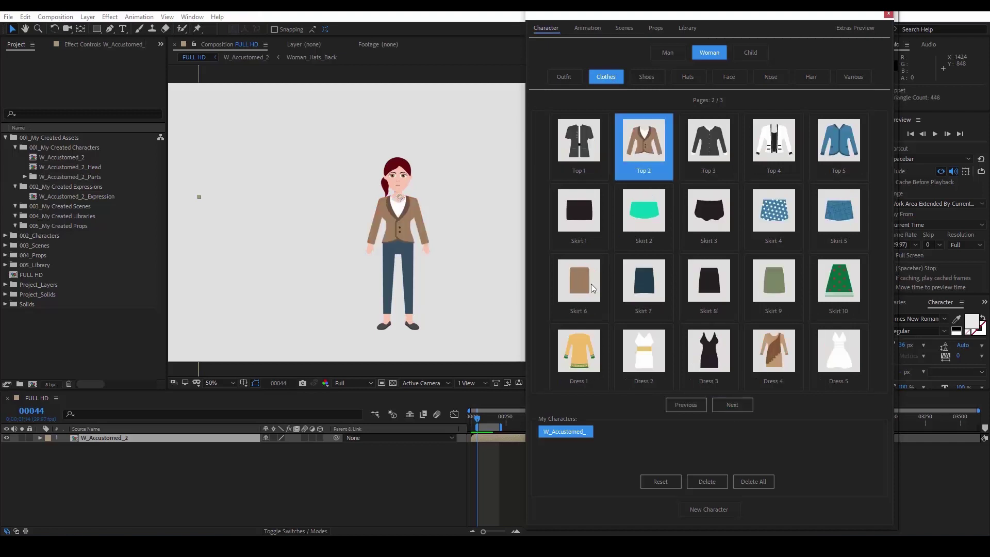
pyautogui.click(591, 287)
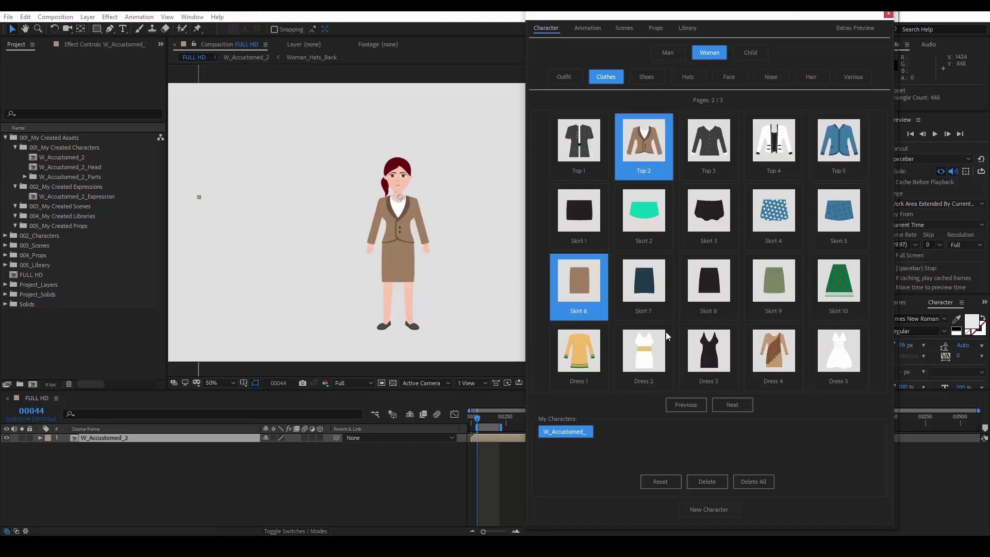
pyautogui.click(722, 351)
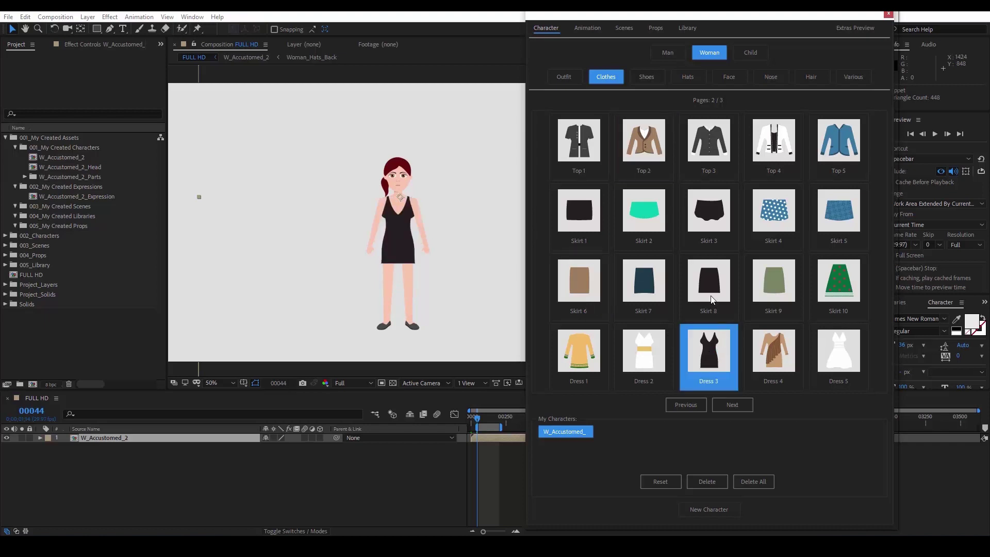
# Step: Give her the black Shoes 20 boots and Hat 20, viewing the composition at 100%
pyautogui.click(651, 78)
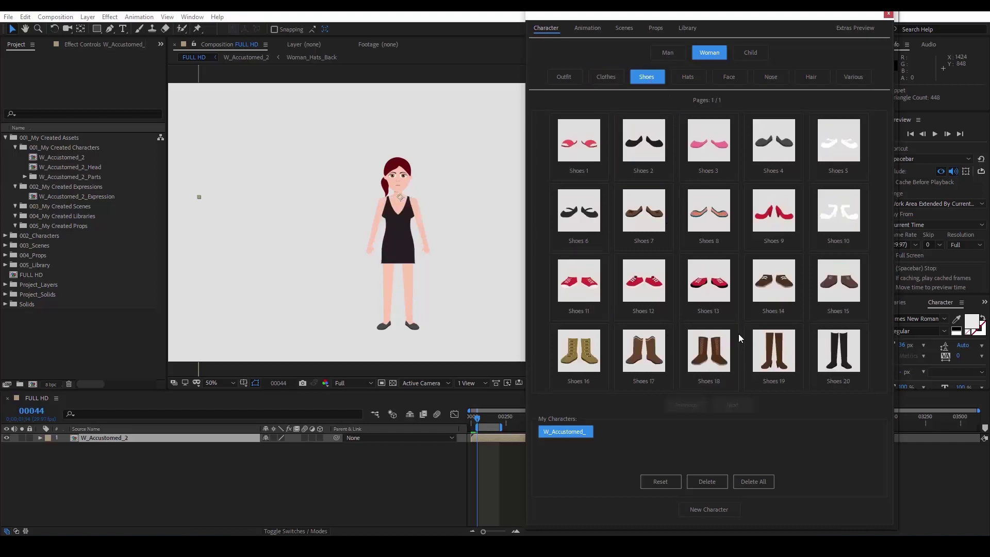
pyautogui.click(841, 355)
pyautogui.click(688, 77)
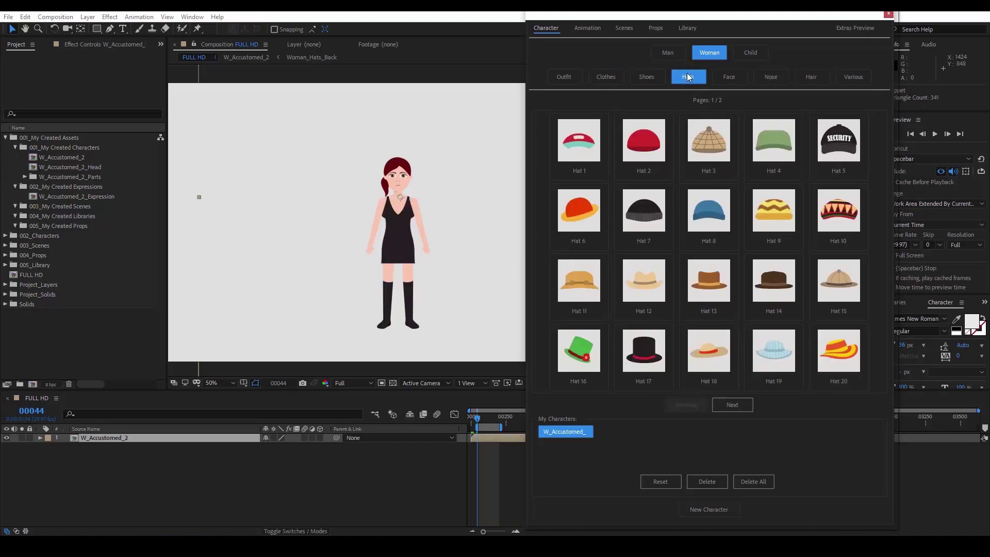
pyautogui.click(837, 348)
pyautogui.press('/')
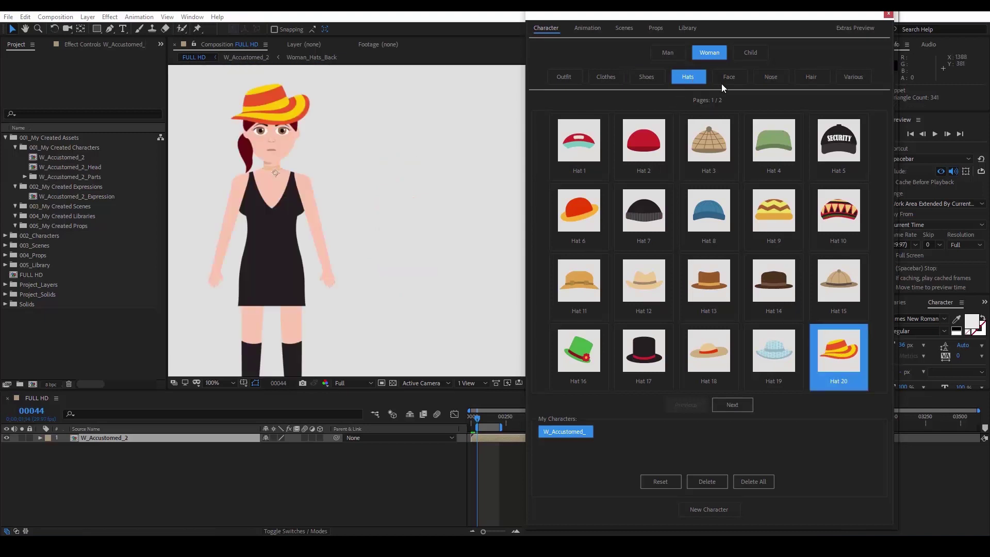
# Step: Try Faces 2–4 and Nose 5, settling back on Face 1 and Nose 1
pyautogui.click(729, 81)
pyautogui.click(640, 143)
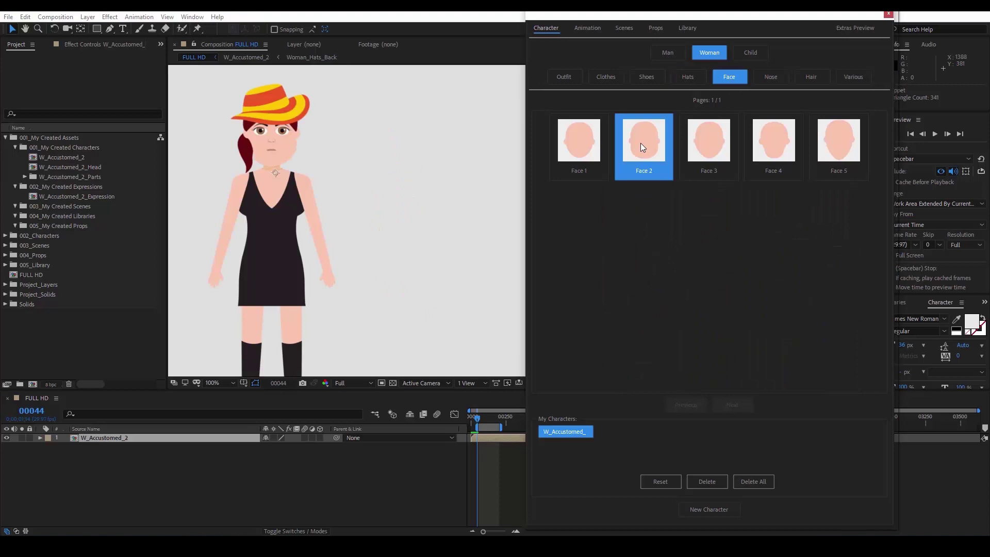
pyautogui.click(709, 146)
pyautogui.click(791, 151)
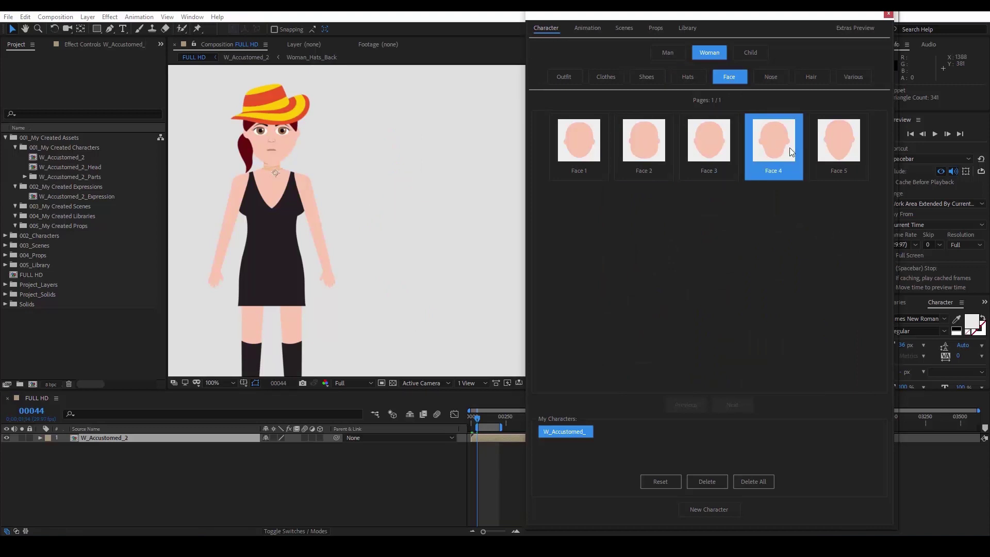
pyautogui.click(580, 139)
pyautogui.click(774, 77)
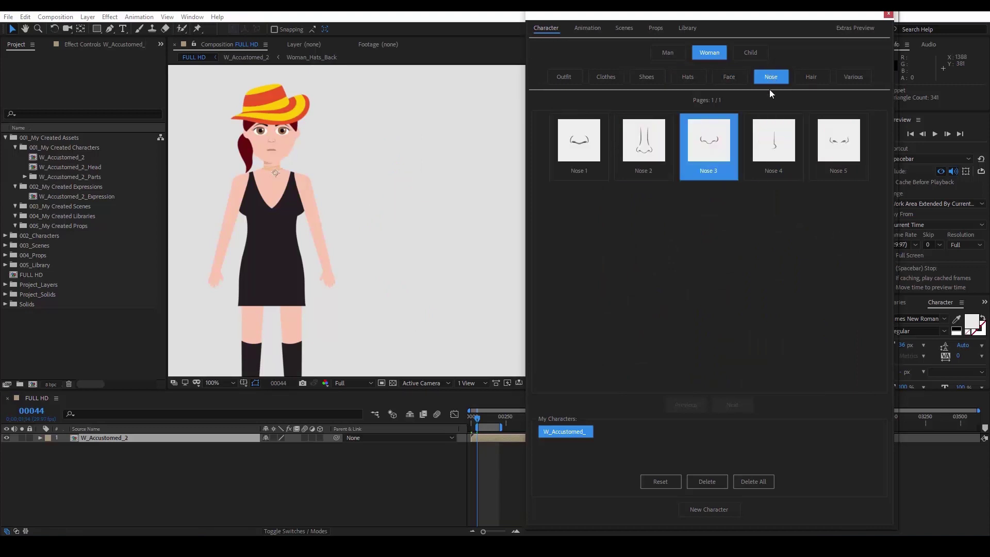
pyautogui.click(837, 147)
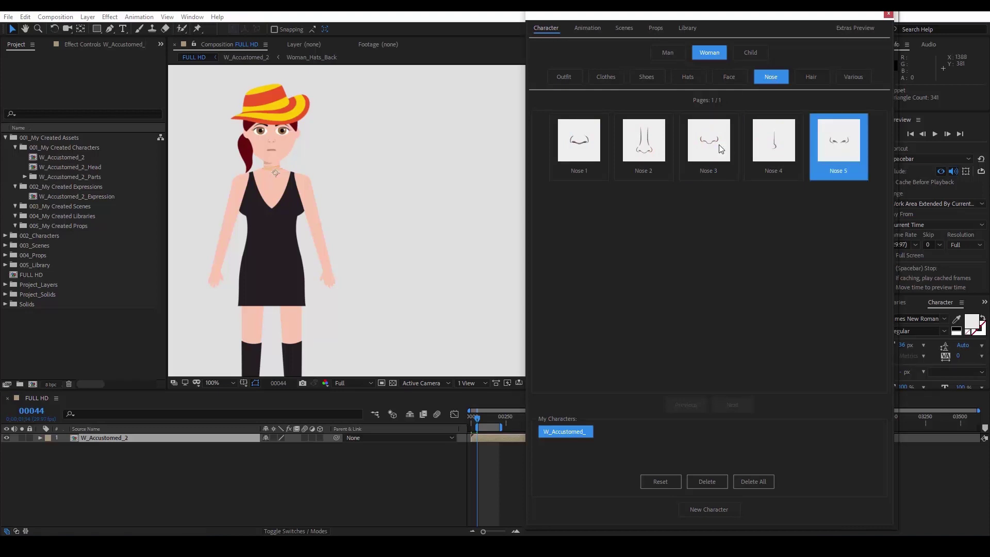
pyautogui.click(572, 147)
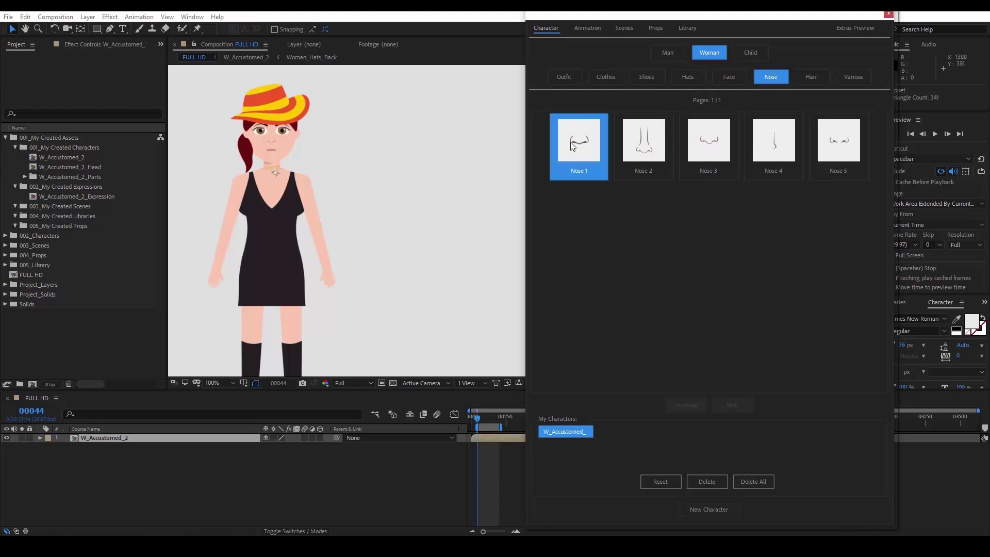
# Step: Try Hair 2, Hair 7 and Hair 17 on the woman, ending with Hair 19
pyautogui.click(809, 75)
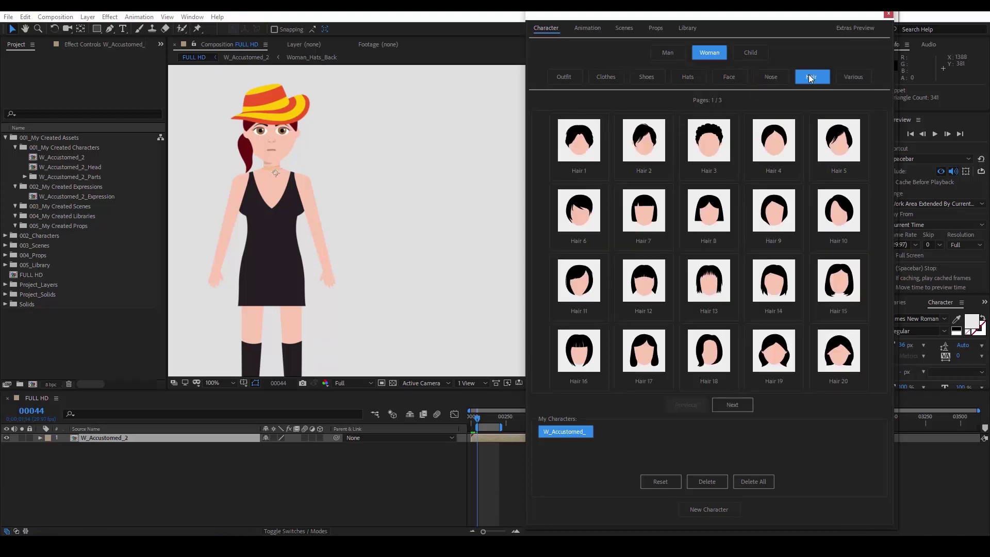
pyautogui.click(649, 144)
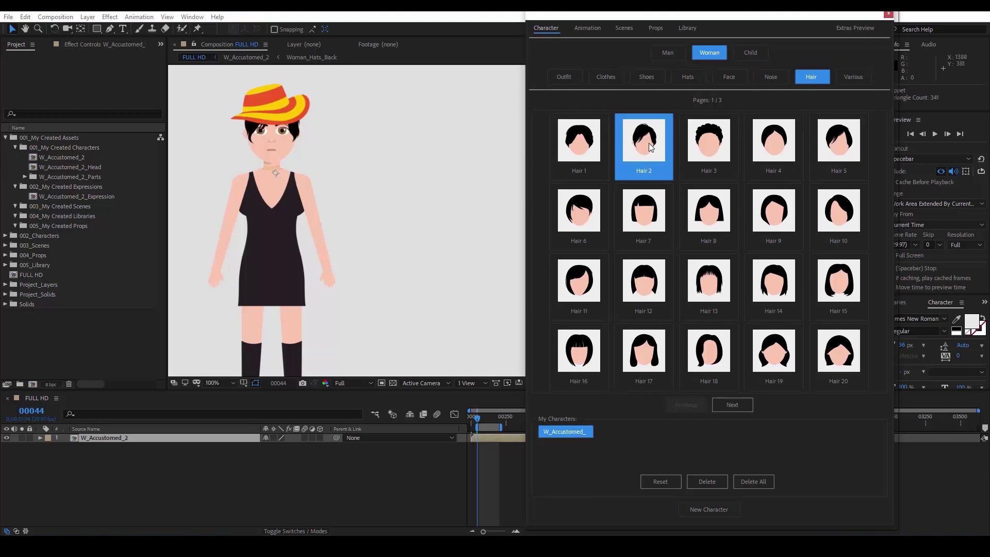
pyautogui.click(649, 217)
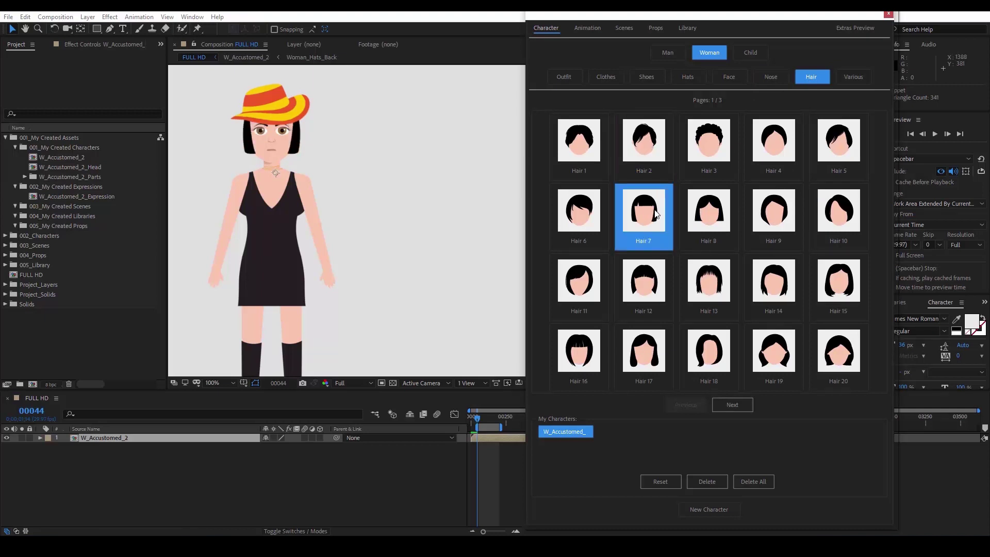
pyautogui.click(661, 349)
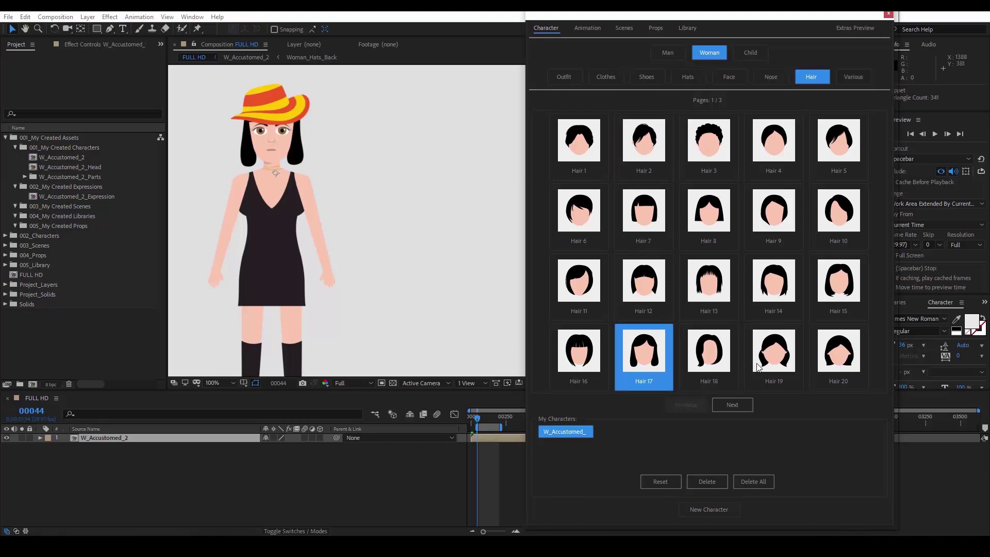
pyautogui.click(776, 362)
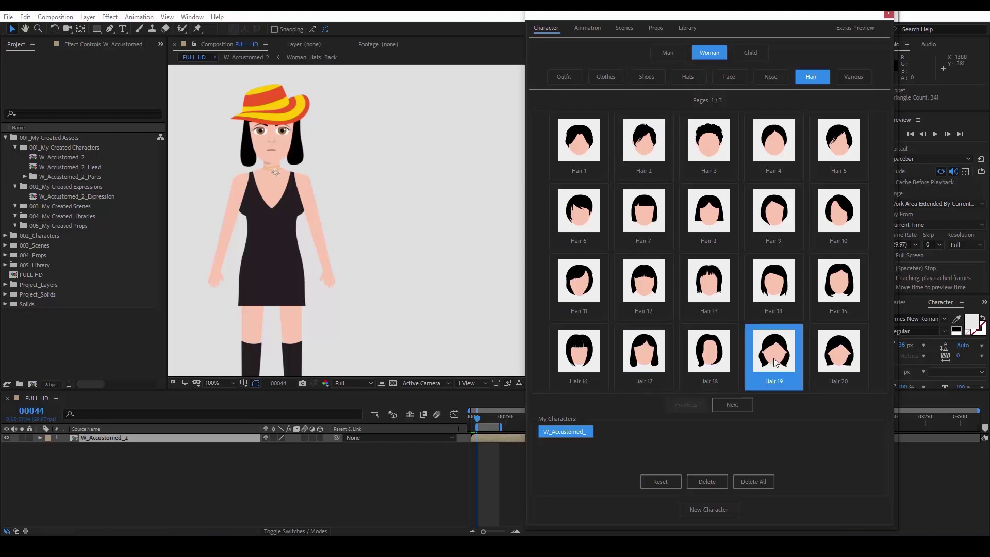
# Step: In Various accessories, try Glasses 8 and 13, ending with dark-framed Glasses 15
pyautogui.click(854, 77)
pyautogui.click(713, 225)
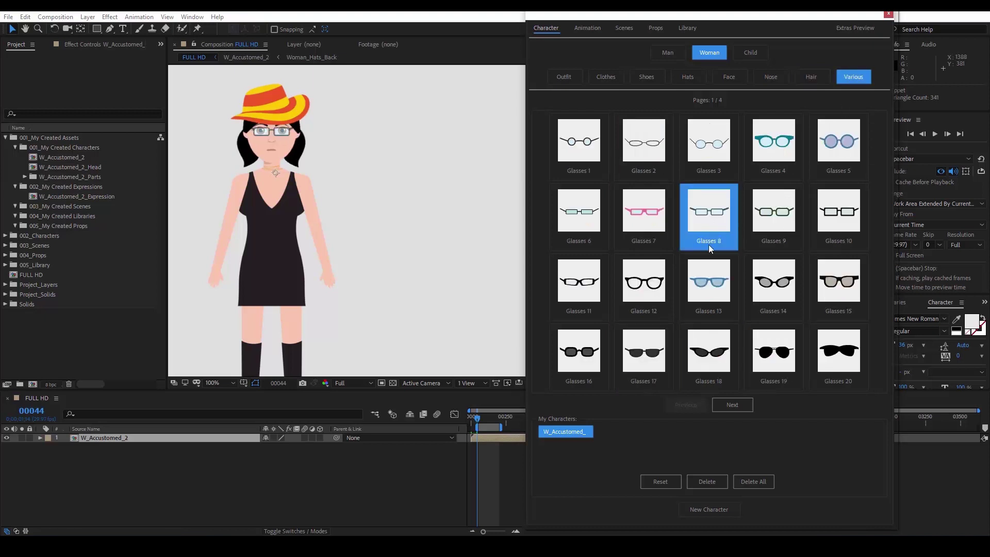
pyautogui.click(707, 288)
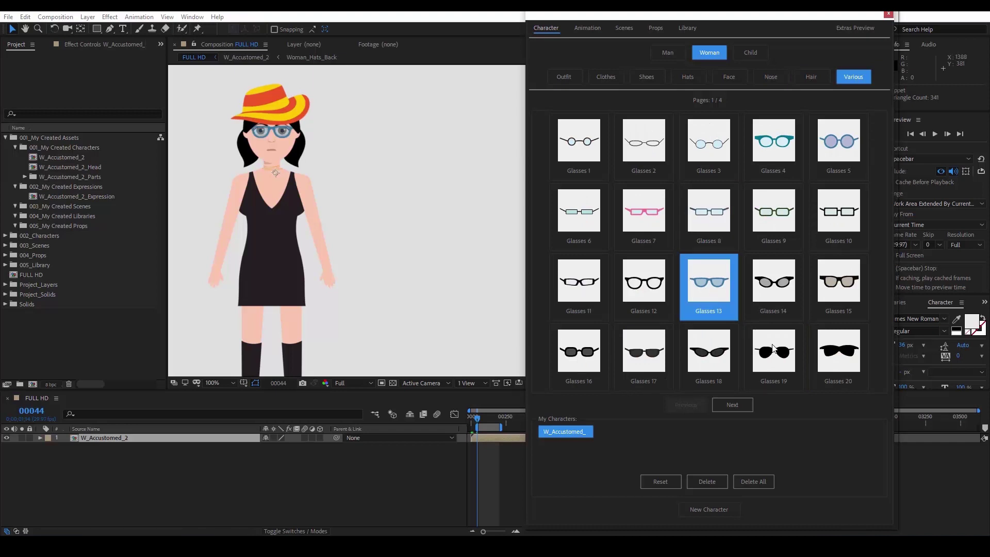
pyautogui.click(830, 295)
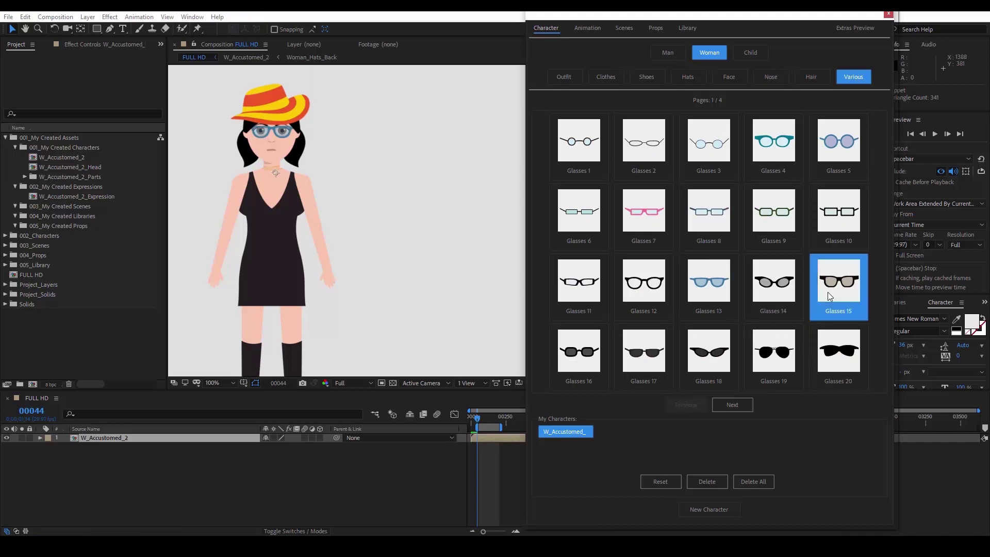
# Step: Add Earrings 8, a beaded necklace and Bracelets 1, then show the last accessories page
pyautogui.click(727, 406)
pyautogui.click(711, 212)
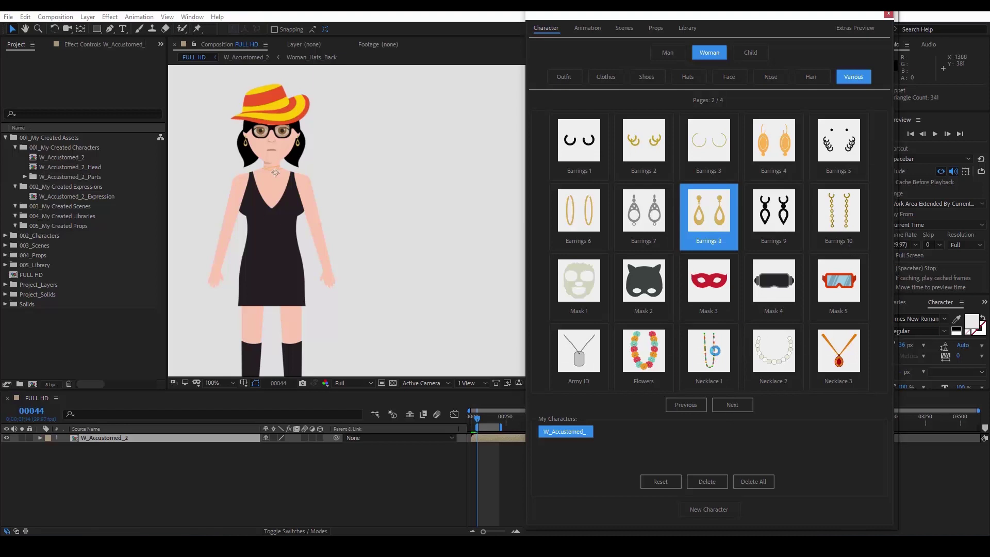
pyautogui.click(718, 356)
pyautogui.click(732, 404)
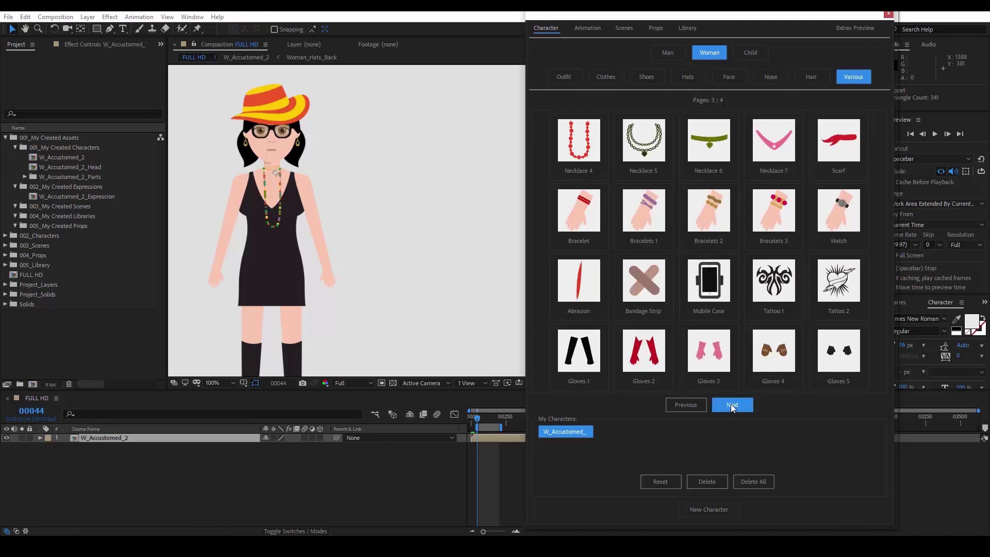
pyautogui.click(643, 211)
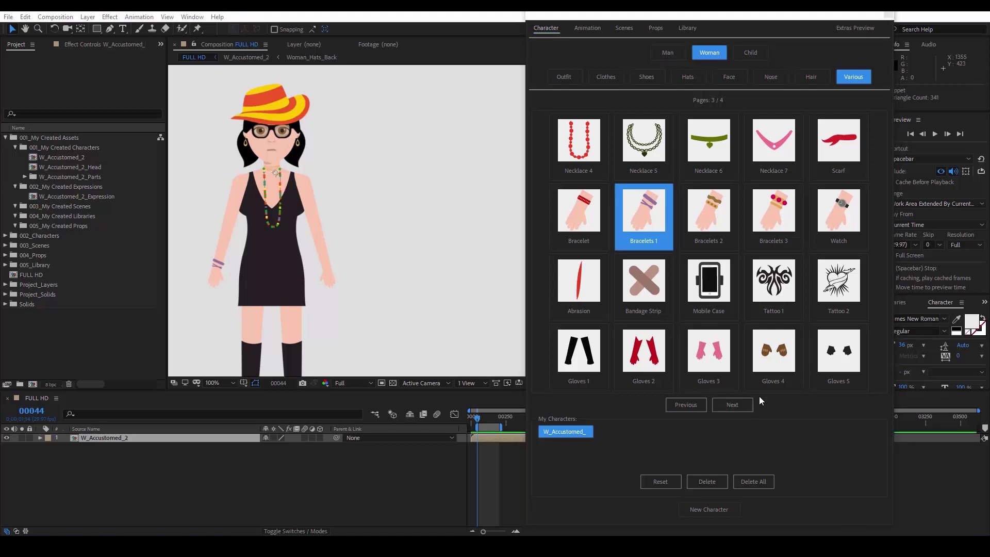
pyautogui.click(740, 402)
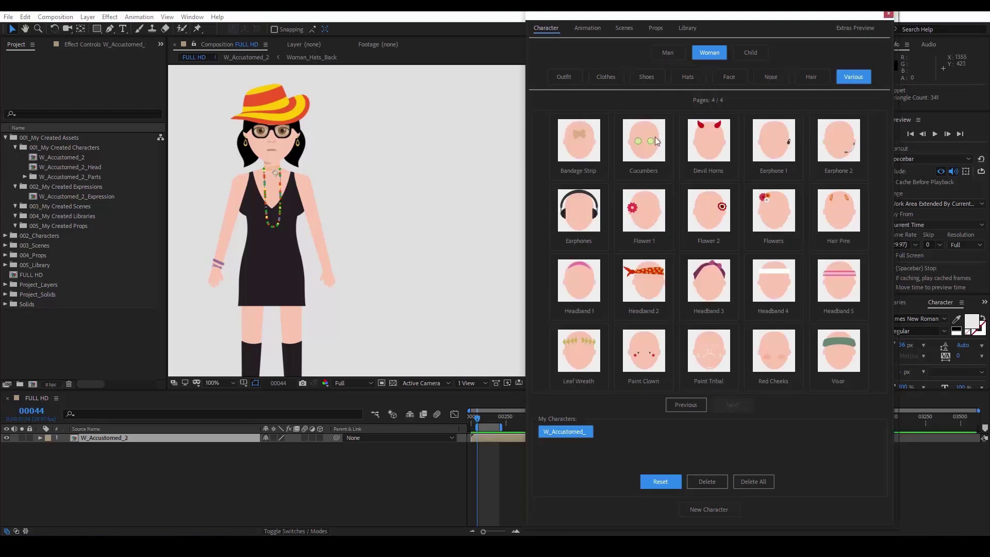
# Step: Page through the woman's animation poses to their last page
pyautogui.click(587, 27)
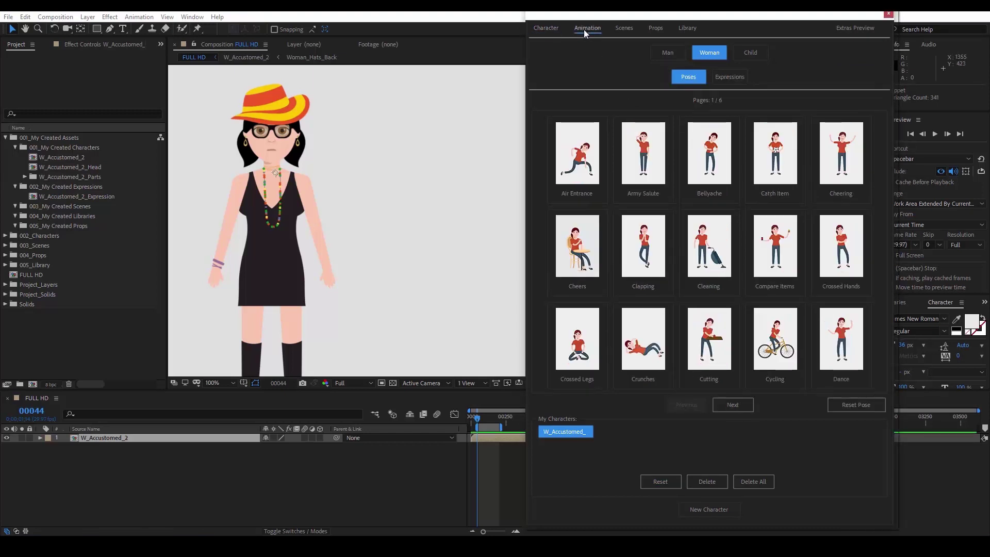
pyautogui.click(734, 405)
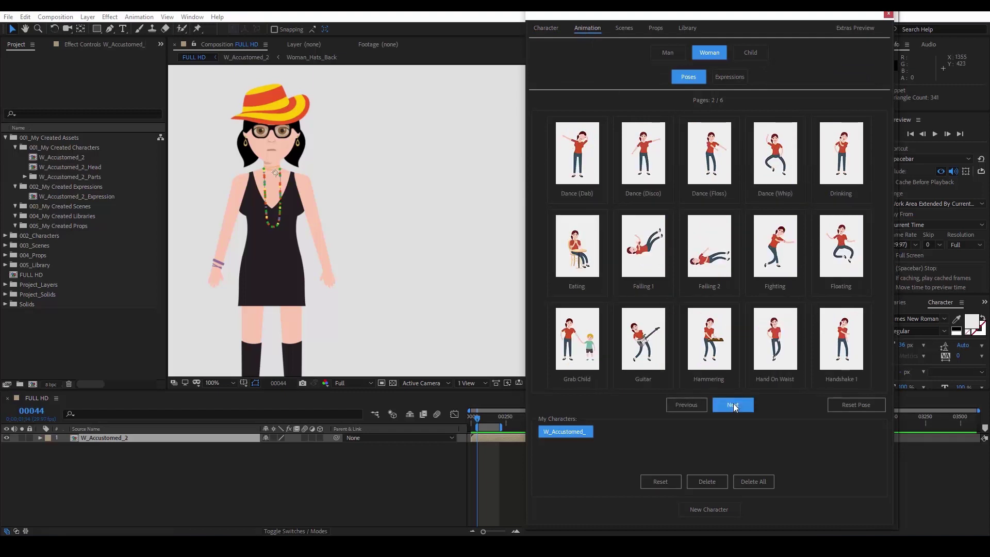
pyautogui.click(734, 406)
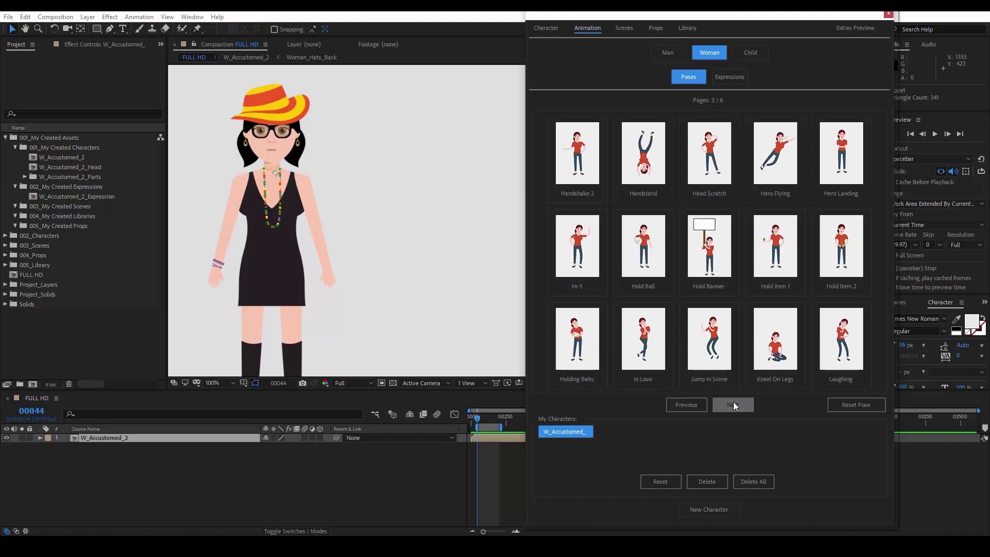
pyautogui.click(735, 406)
pyautogui.click(734, 405)
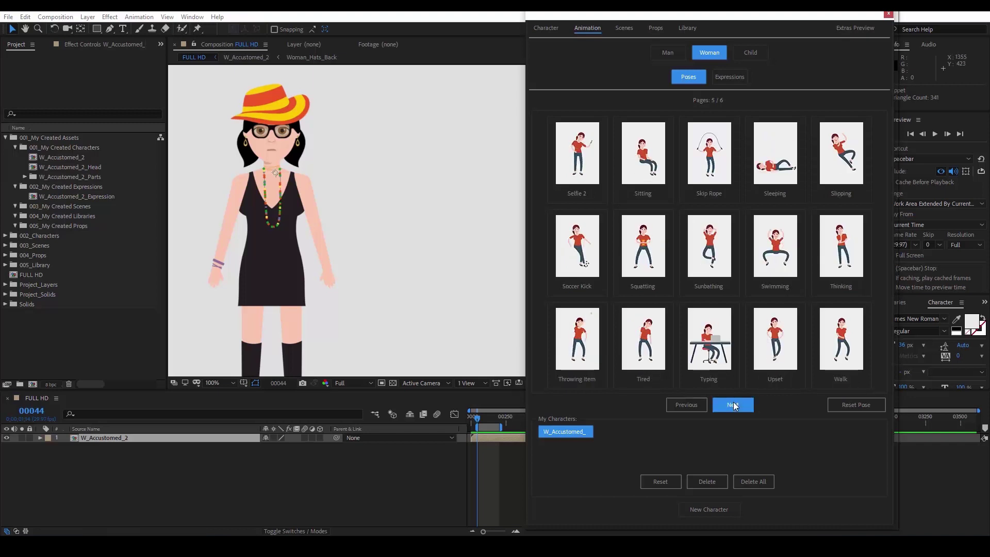
pyautogui.click(735, 405)
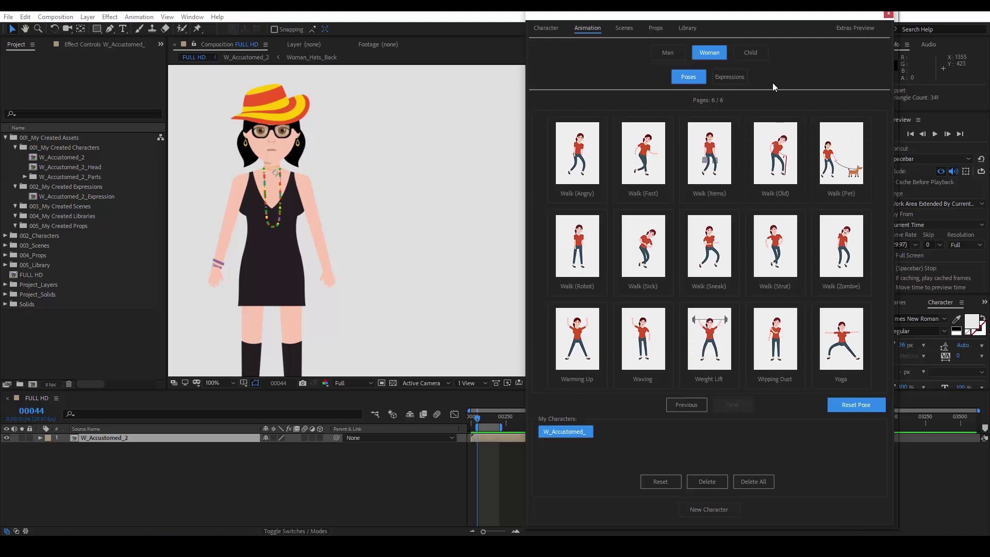
# Step: Look at the child poses, then the man poses, returning to the woman poses
pyautogui.click(750, 52)
pyautogui.click(745, 405)
pyautogui.click(710, 52)
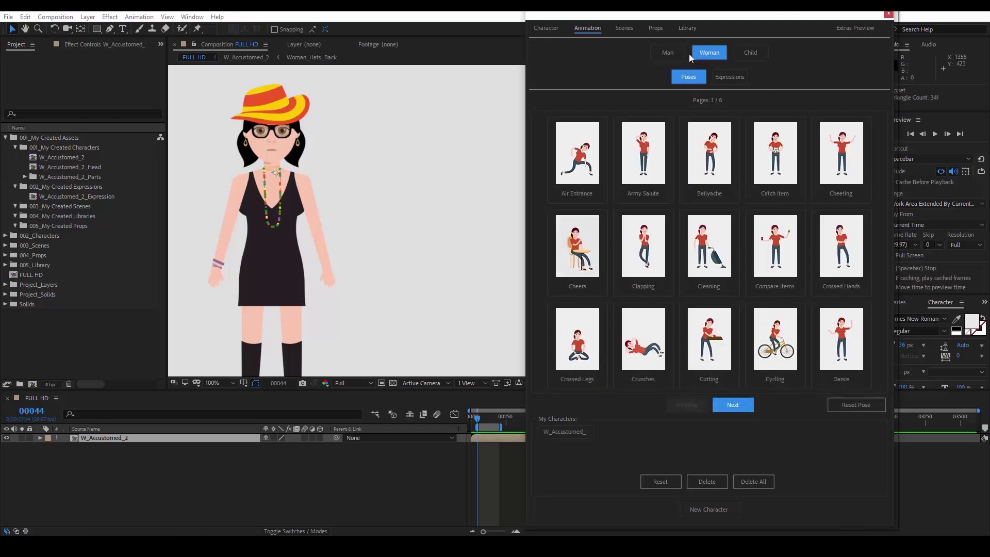
pyautogui.click(675, 54)
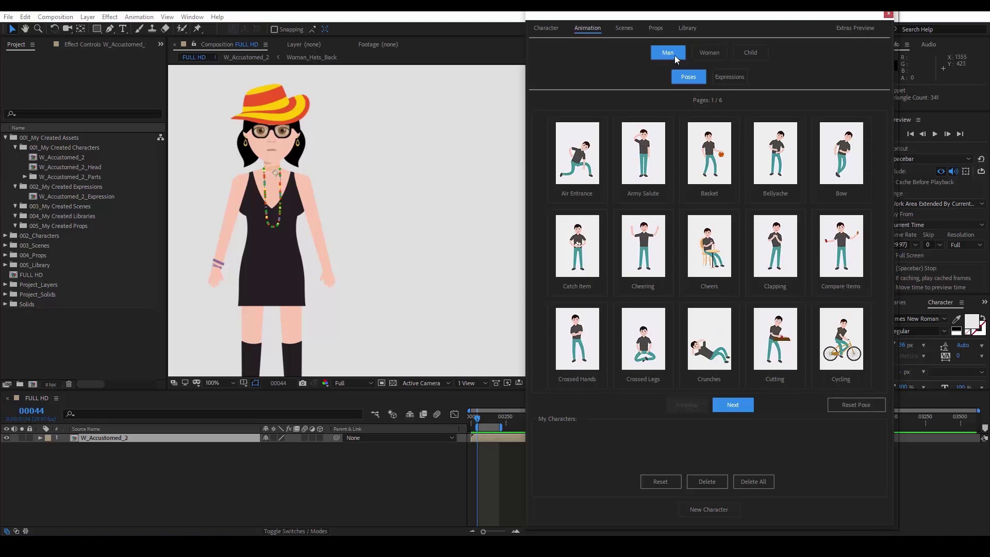
pyautogui.click(701, 52)
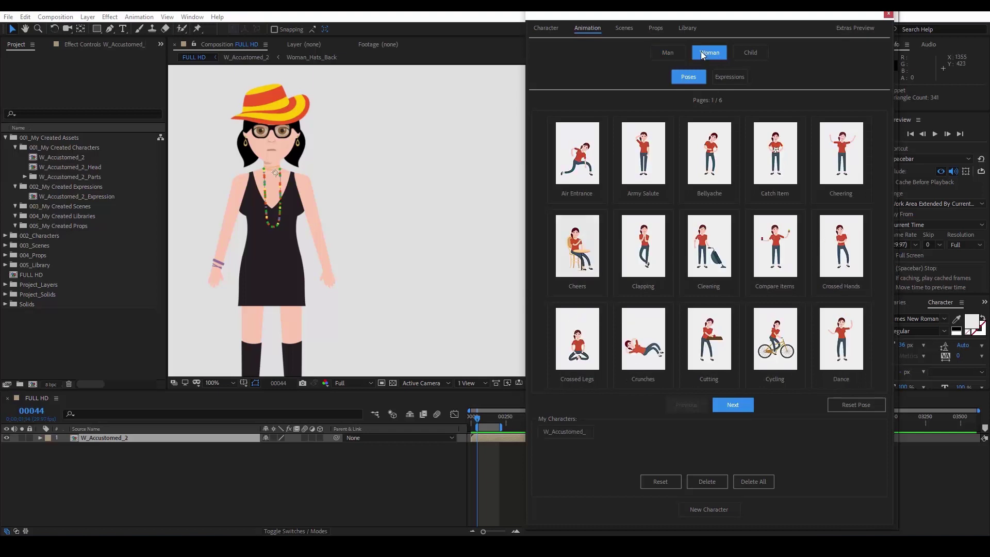
# Step: Page through all five expression pages, then delete the woman character from My Characters
pyautogui.click(728, 80)
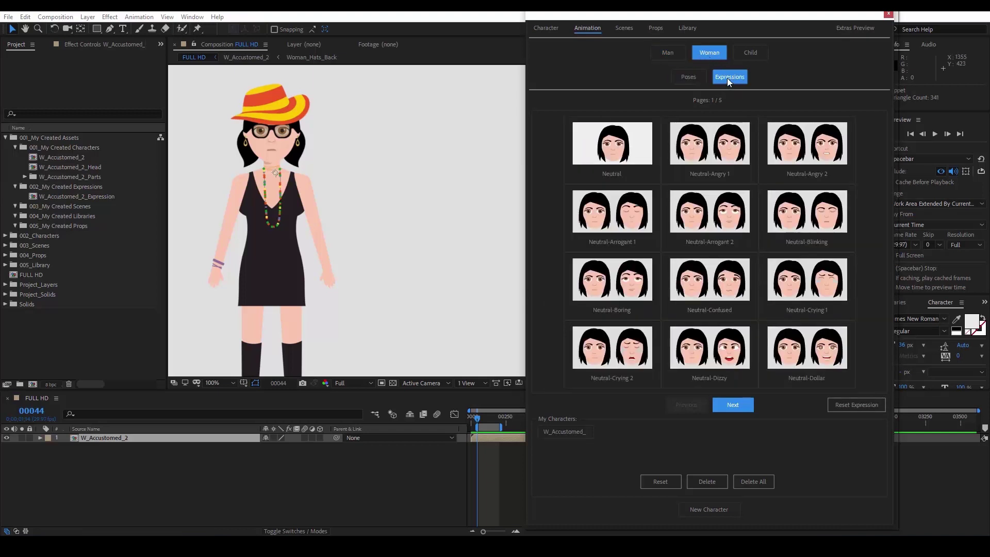
pyautogui.click(741, 404)
pyautogui.click(741, 405)
pyautogui.click(741, 404)
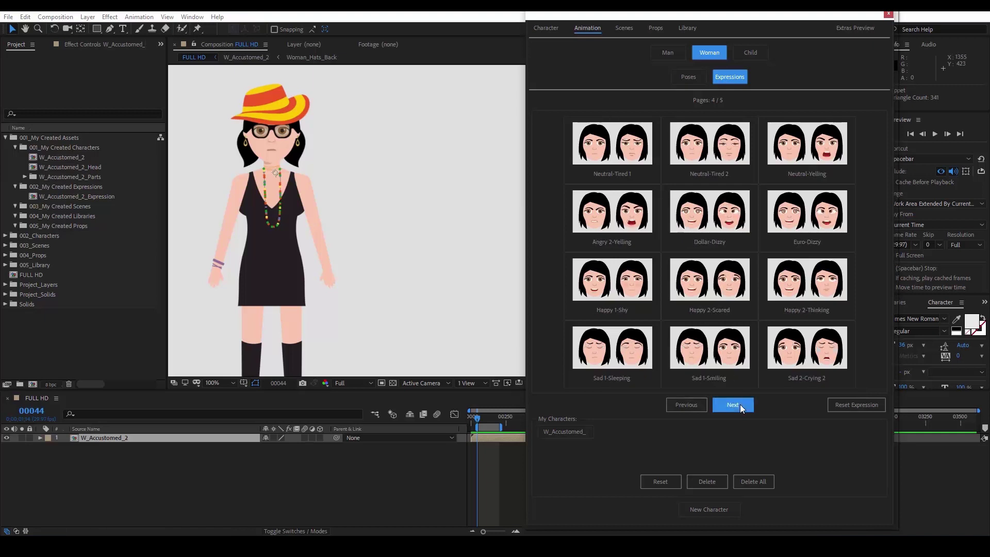
pyautogui.click(741, 404)
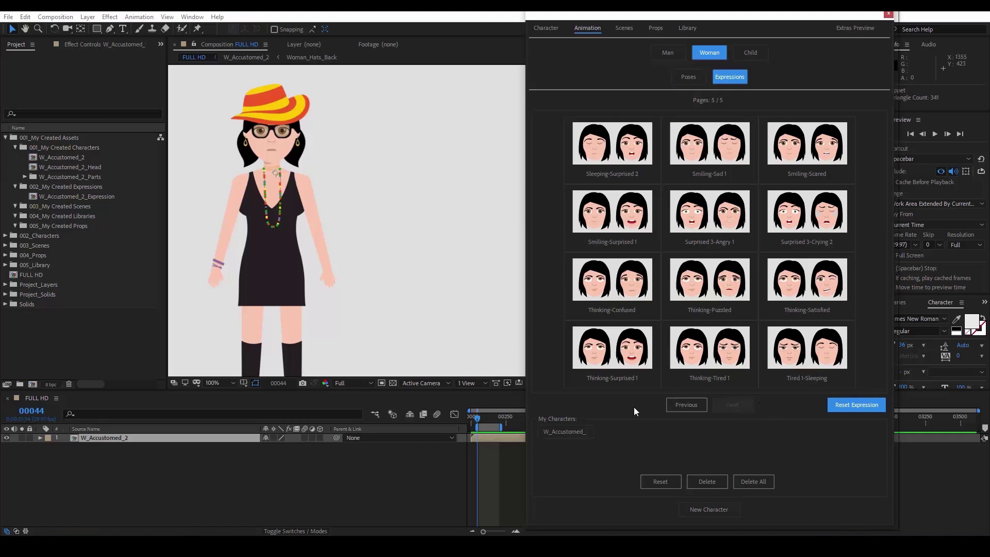
pyautogui.click(705, 481)
# Step: Add the Camping scene from page 2 of the Scenes library
pyautogui.click(624, 29)
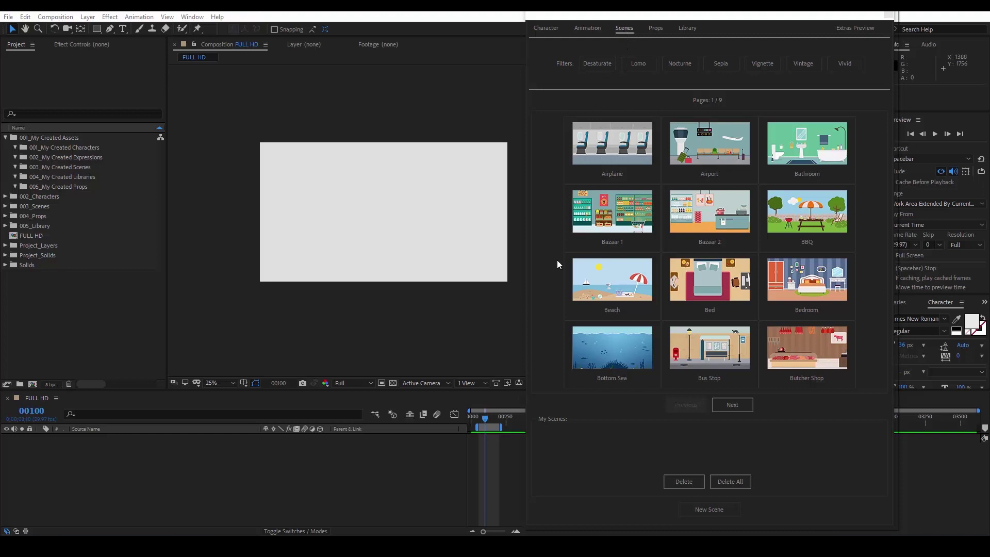
pyautogui.click(732, 406)
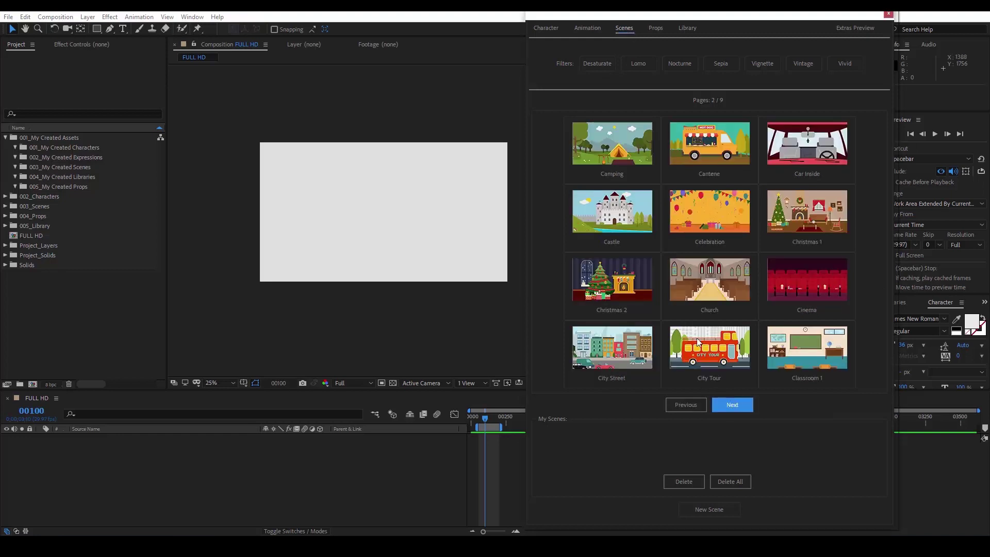
pyautogui.click(626, 142)
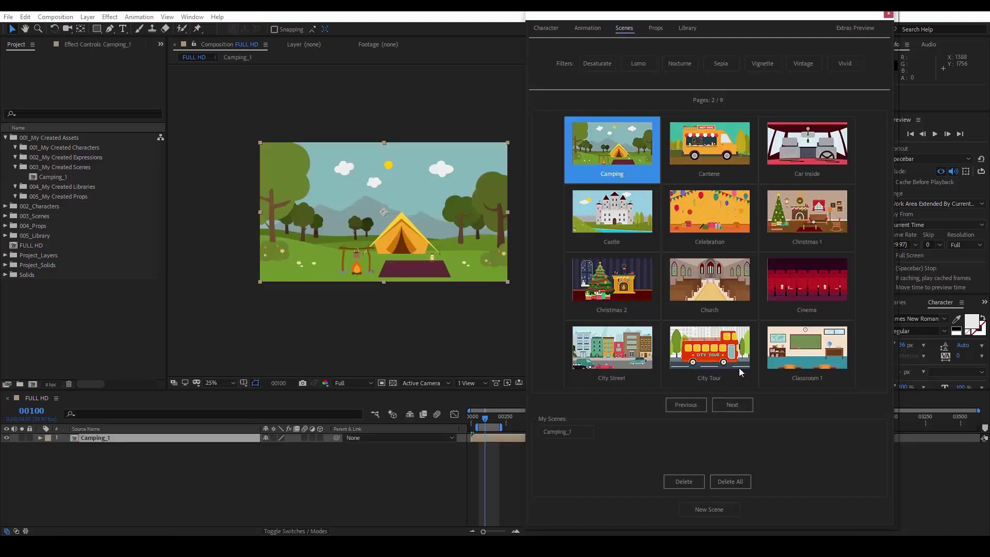
# Step: Page the scenes through to page 9 of 9 and apply the Nocturne filter
pyautogui.click(736, 407)
pyautogui.click(737, 408)
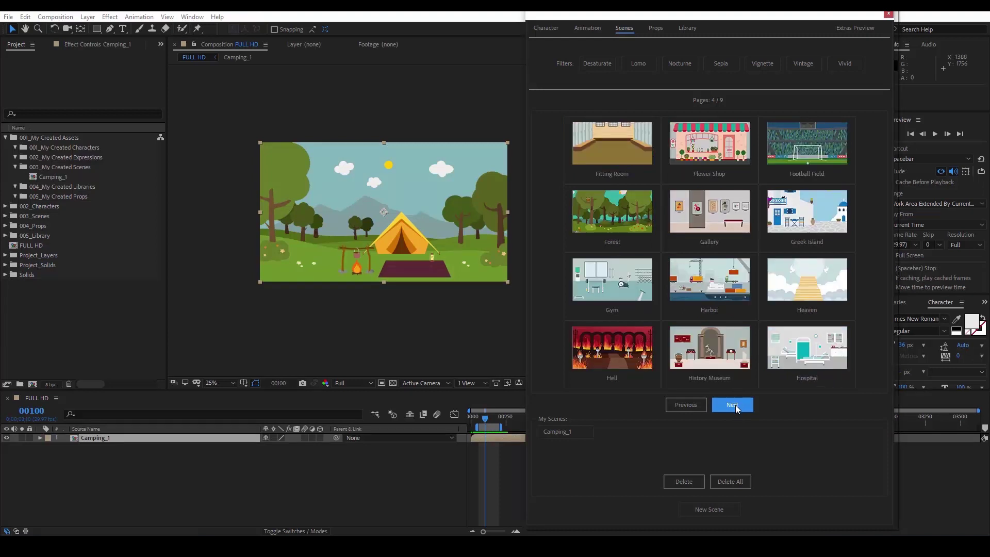
pyautogui.click(736, 407)
pyautogui.click(736, 407)
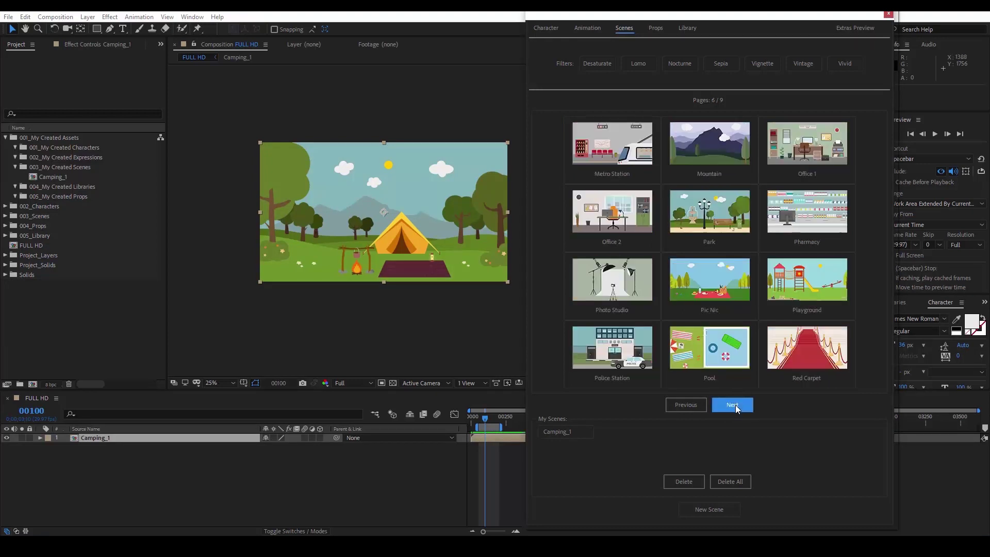
pyautogui.click(737, 407)
pyautogui.click(736, 407)
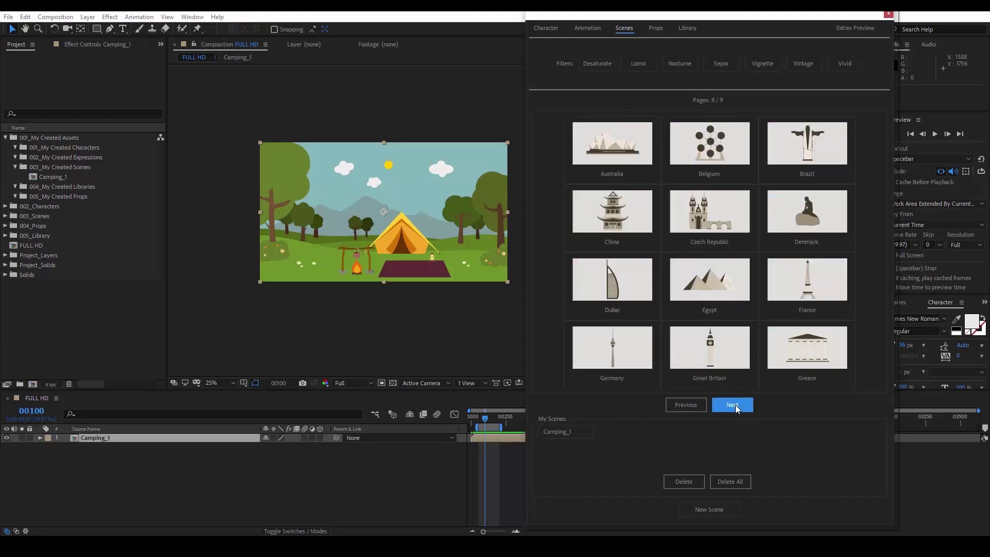
pyautogui.click(737, 408)
pyautogui.click(687, 64)
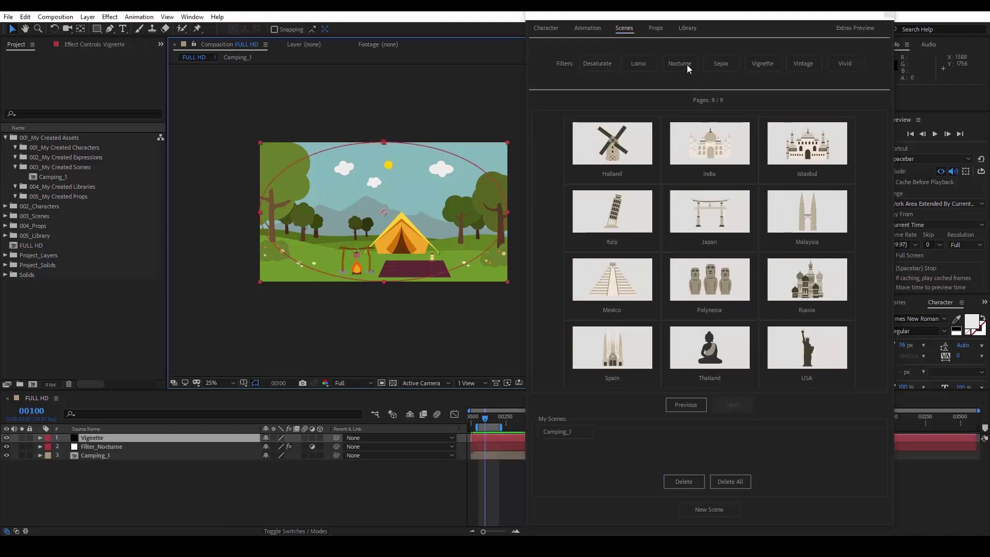
# Step: Deselect the vignette, then browse all Food props pages and both Home props pages
pyautogui.click(456, 333)
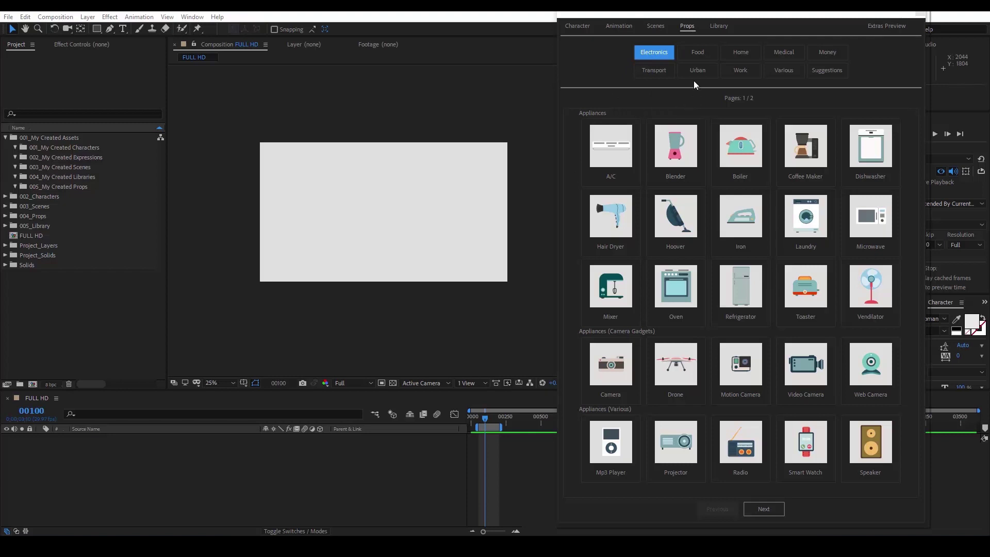
pyautogui.click(697, 52)
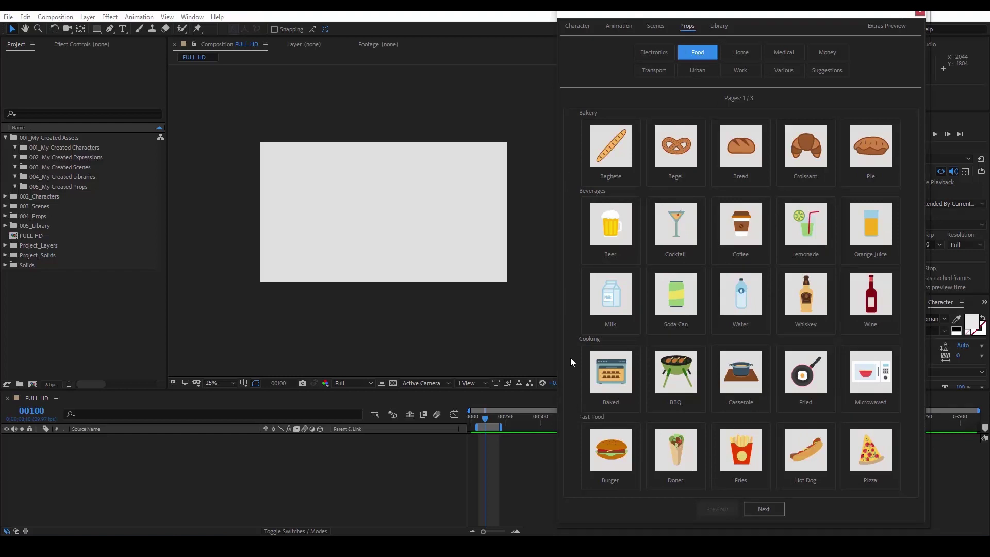
pyautogui.click(776, 510)
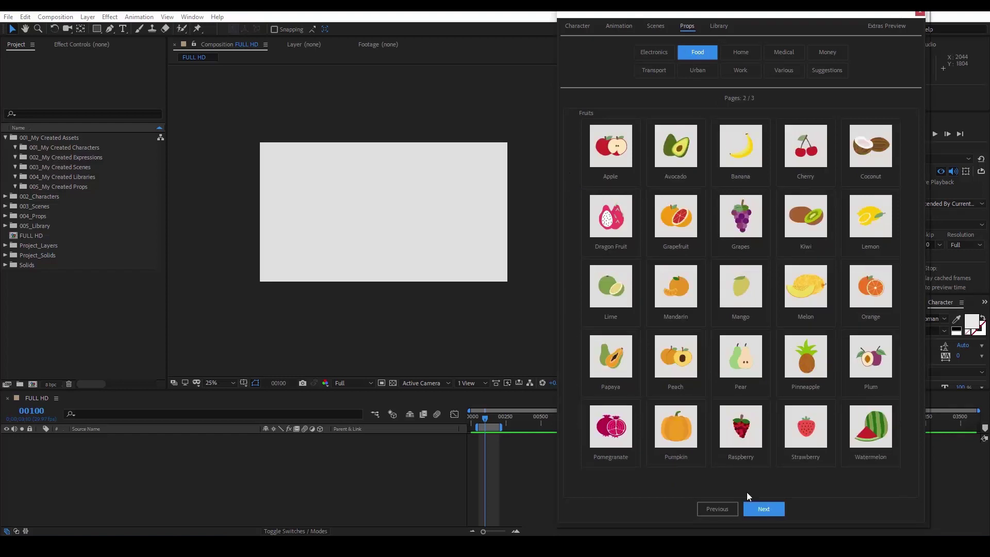
pyautogui.click(766, 509)
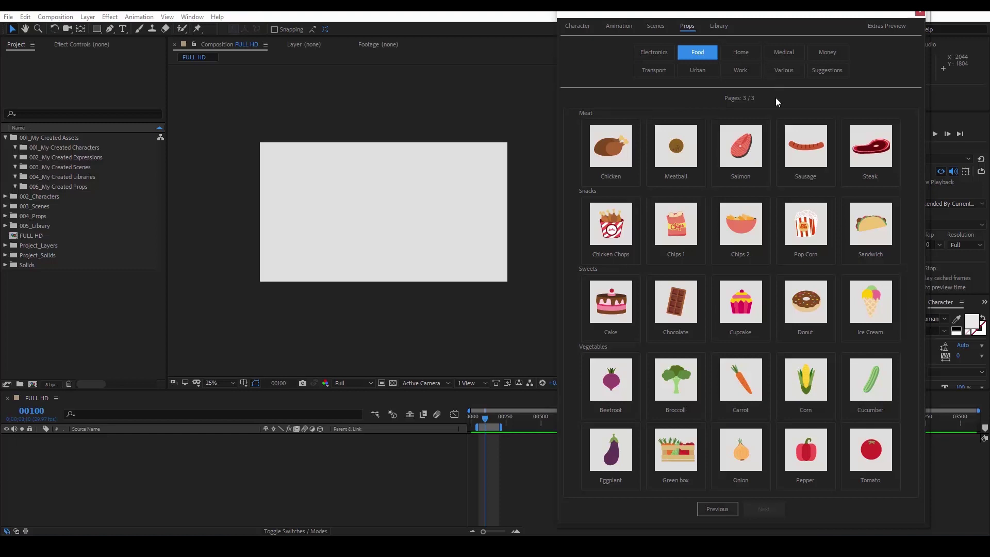
pyautogui.click(754, 52)
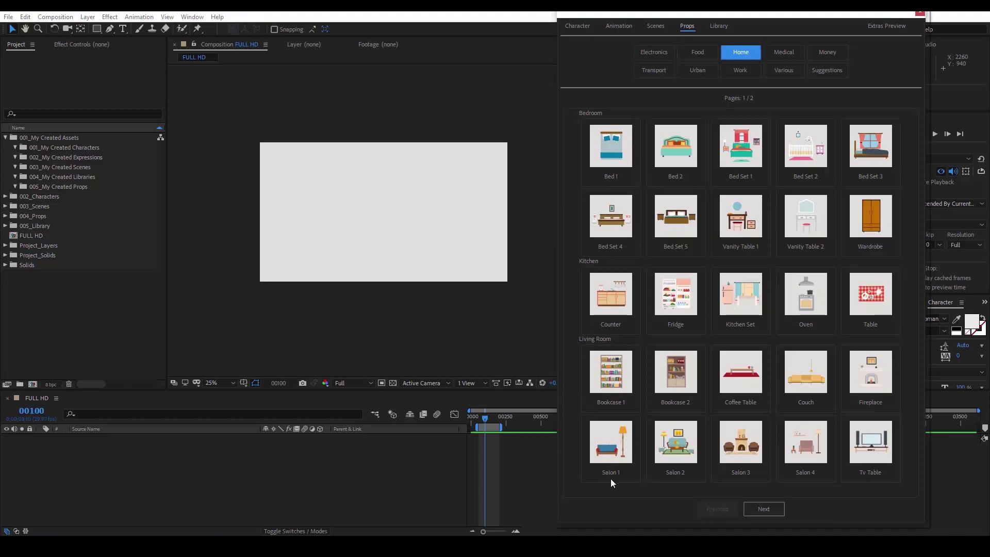
pyautogui.click(772, 512)
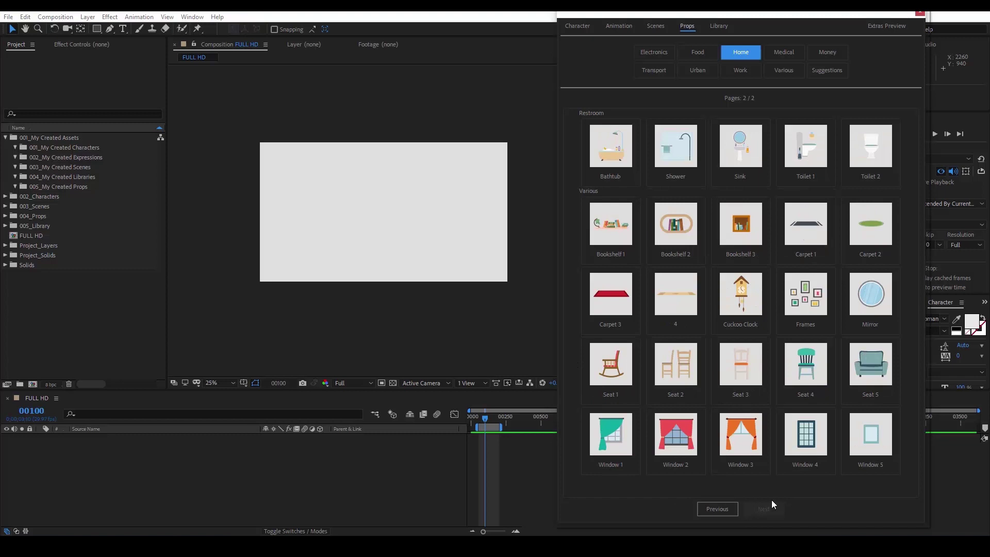
# Step: View the Medical, Money and Transport props, then Urban props through page 2 of 2
pyautogui.click(785, 54)
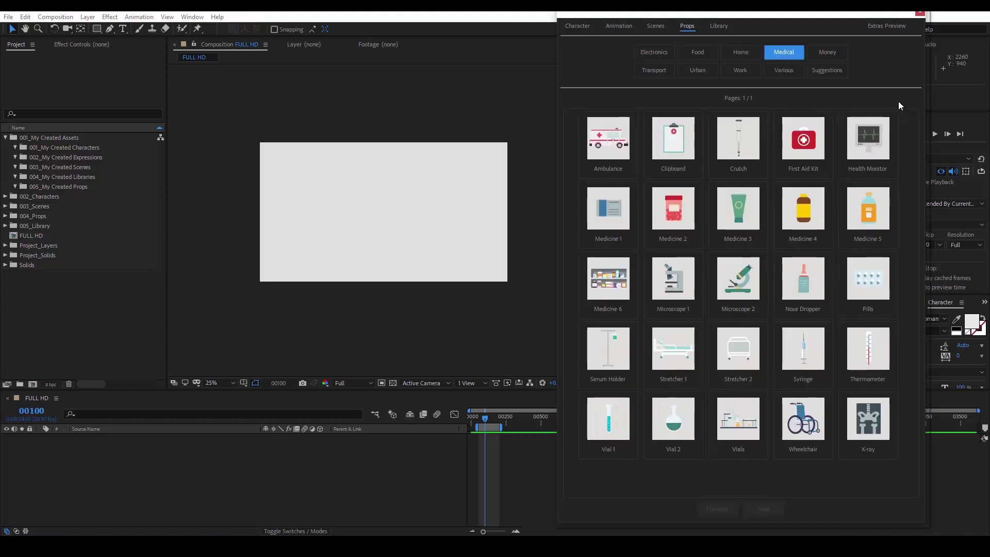
pyautogui.click(831, 52)
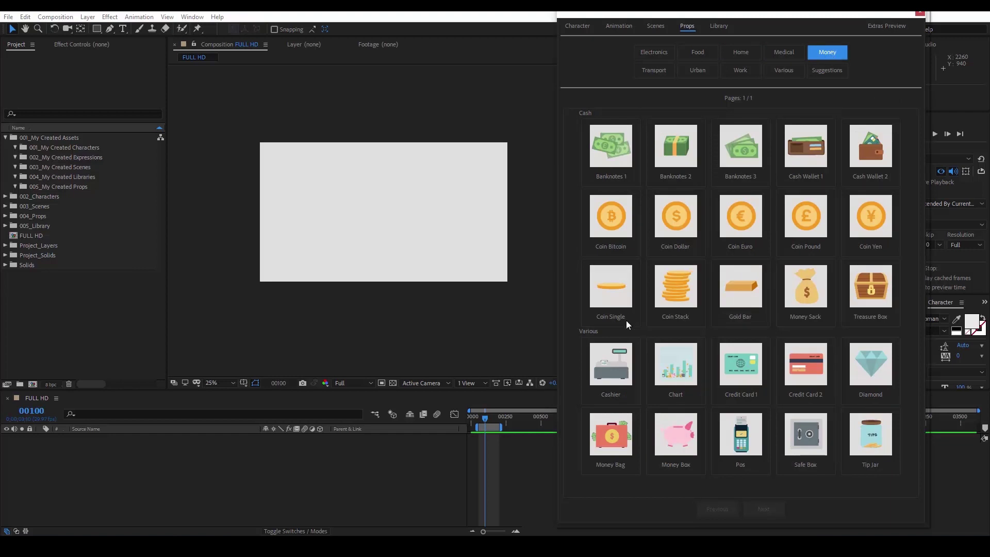
pyautogui.click(657, 72)
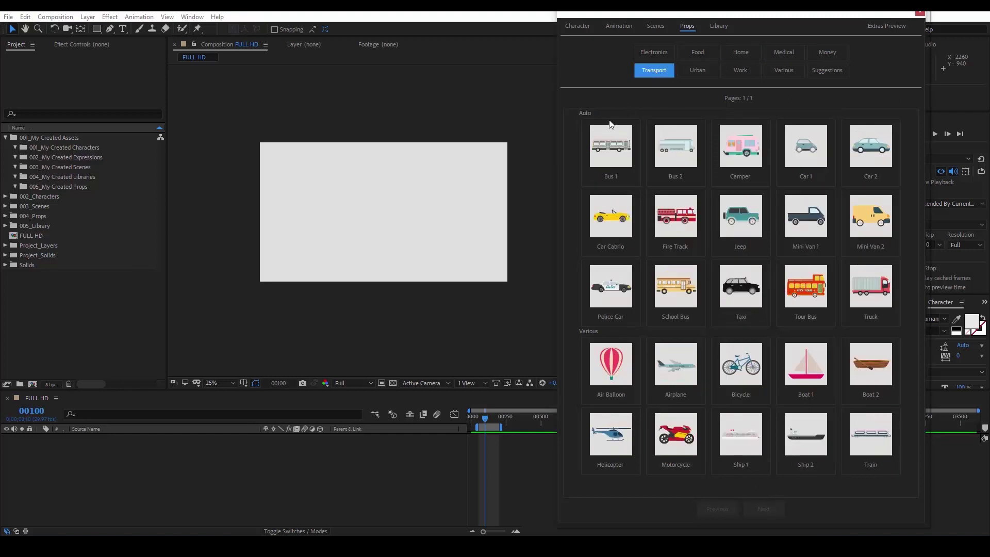
pyautogui.click(706, 72)
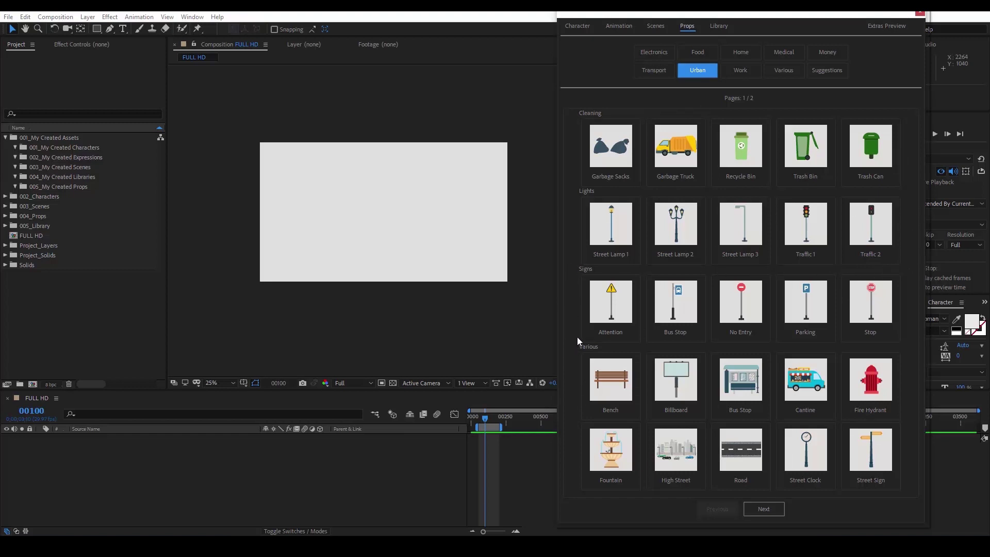
pyautogui.click(754, 508)
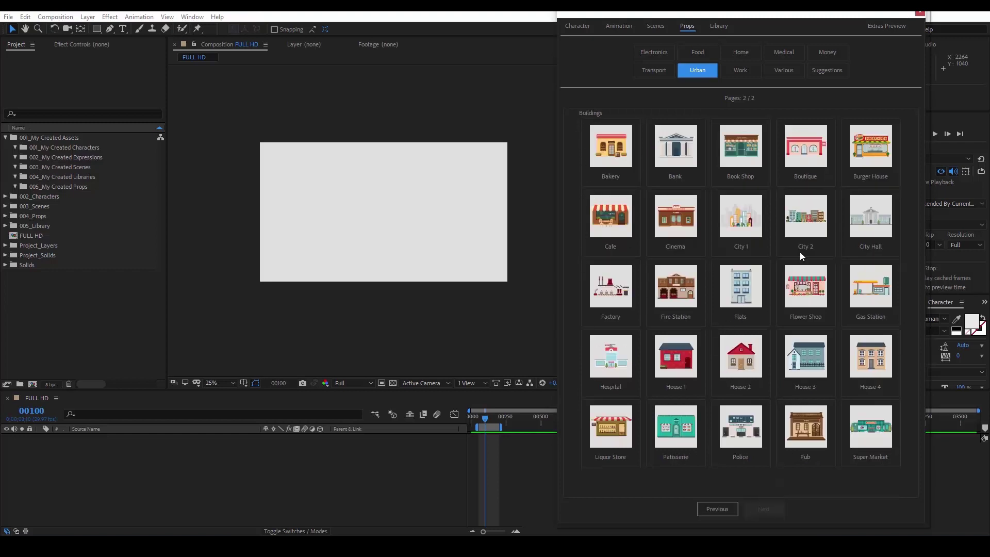
# Step: Browse the Work props to the Tools page, then page through all the Various props
pyautogui.click(747, 71)
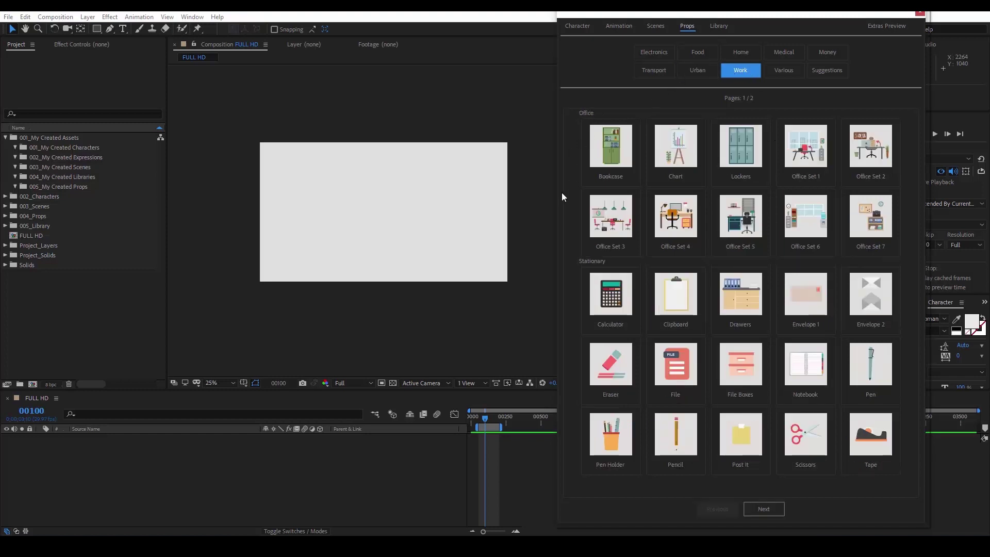
pyautogui.click(765, 505)
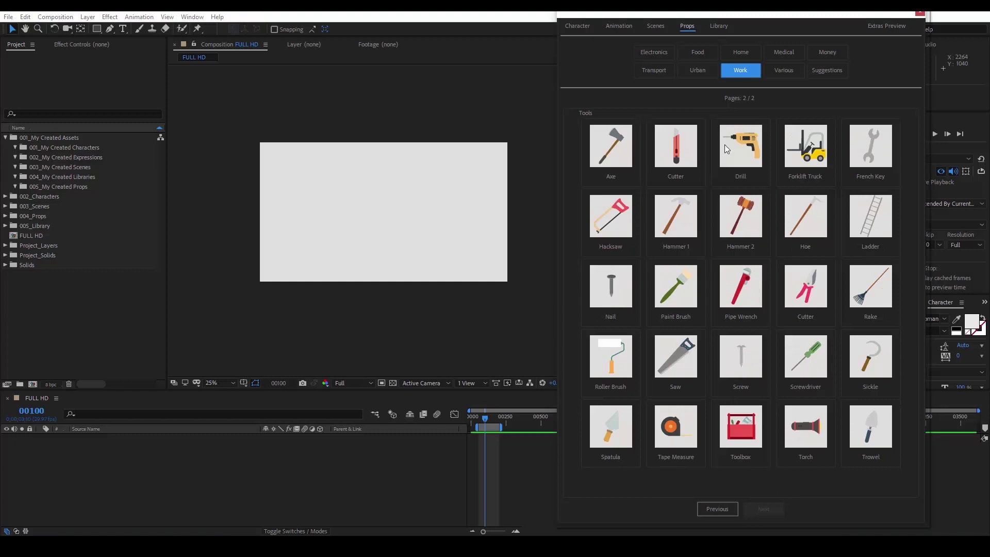
pyautogui.click(790, 70)
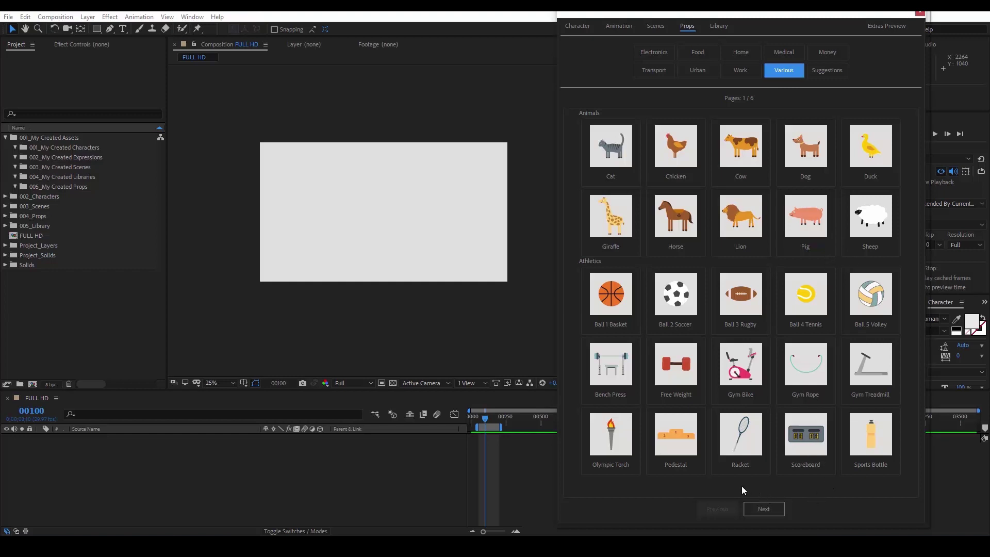
pyautogui.click(764, 509)
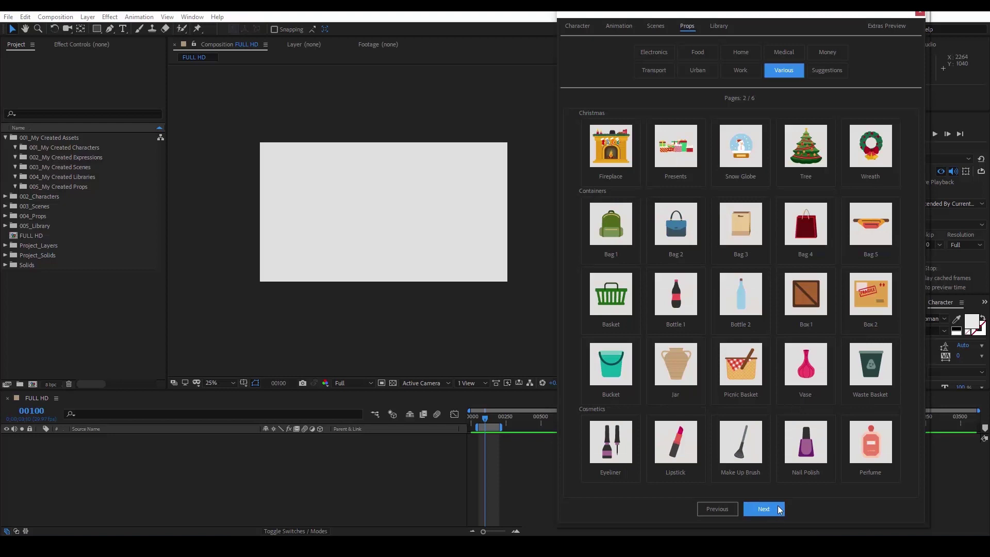
pyautogui.click(781, 508)
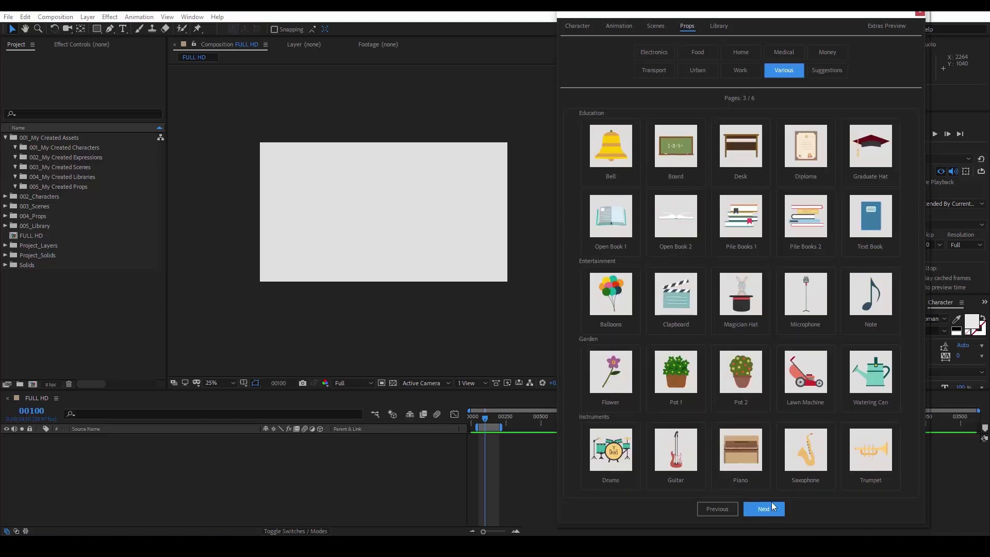
pyautogui.click(773, 508)
pyautogui.click(768, 509)
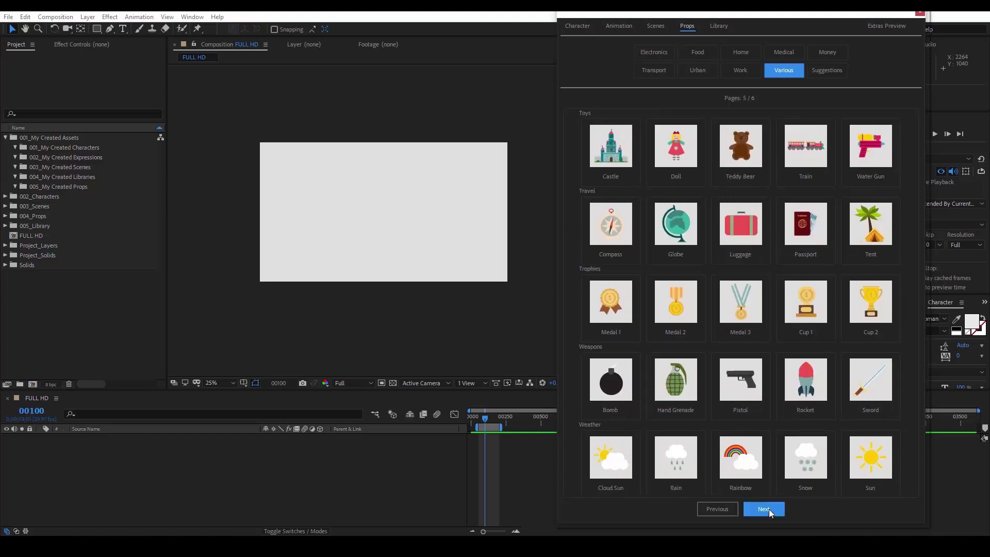
pyautogui.click(769, 509)
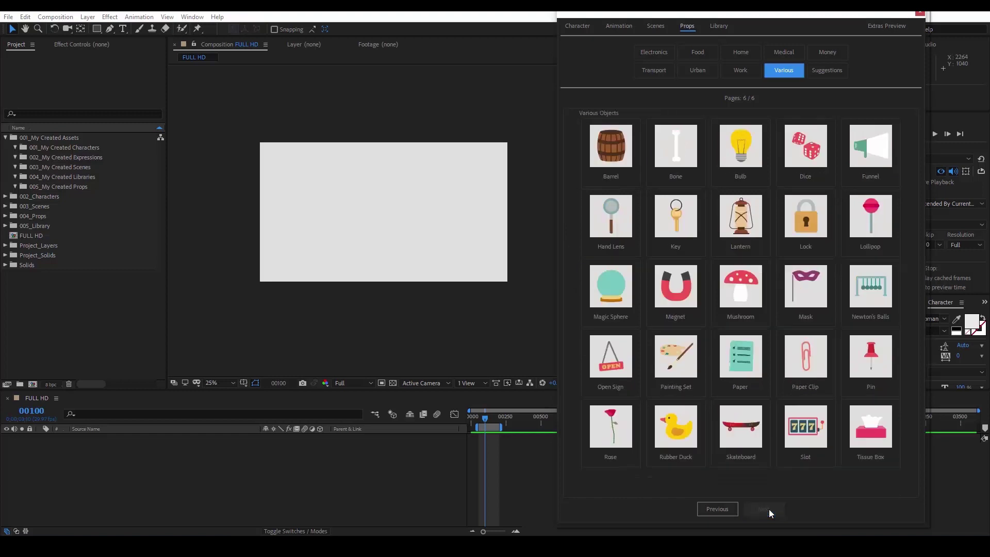
# Step: Page through the Suggestions props to page 5 and add the Bow And Arrow prop
pyautogui.click(842, 77)
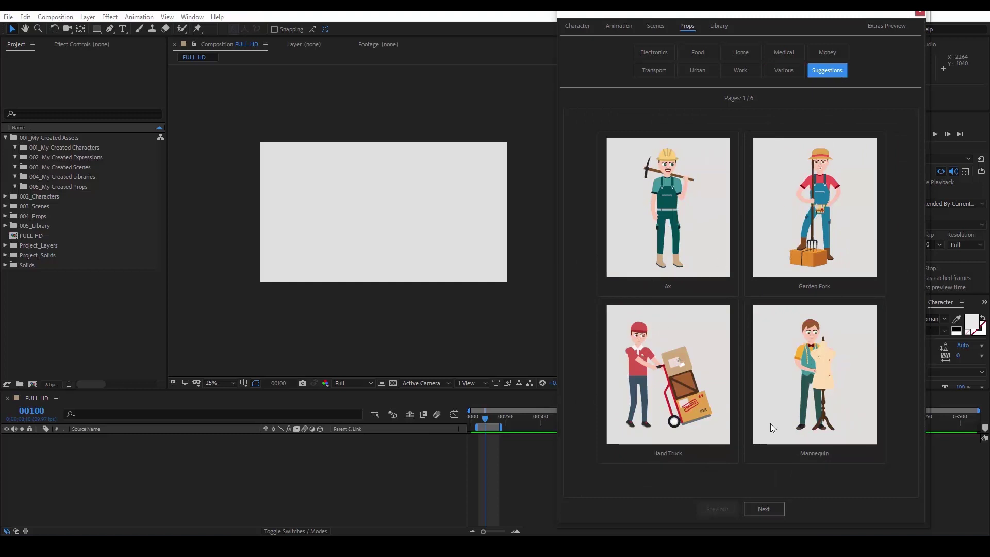
pyautogui.click(770, 507)
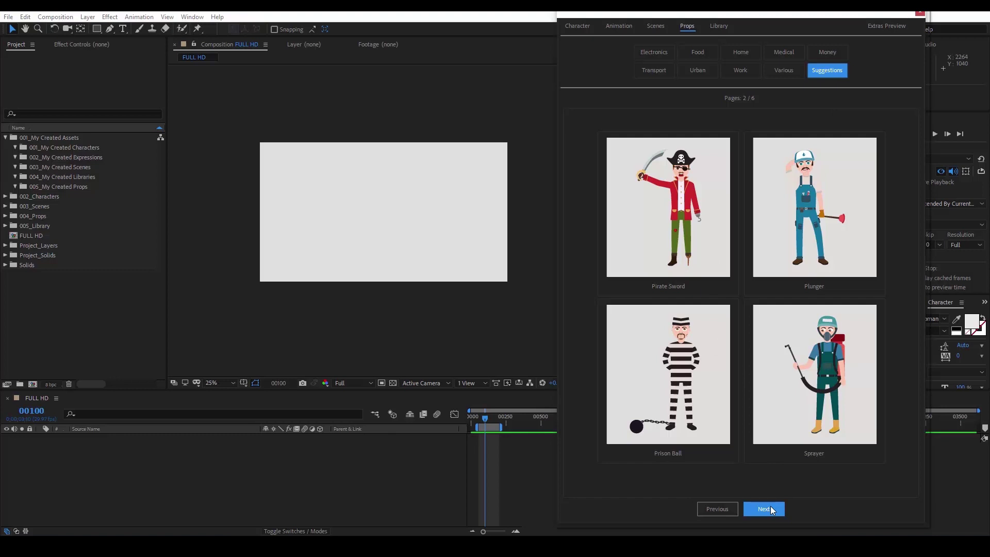
pyautogui.click(770, 509)
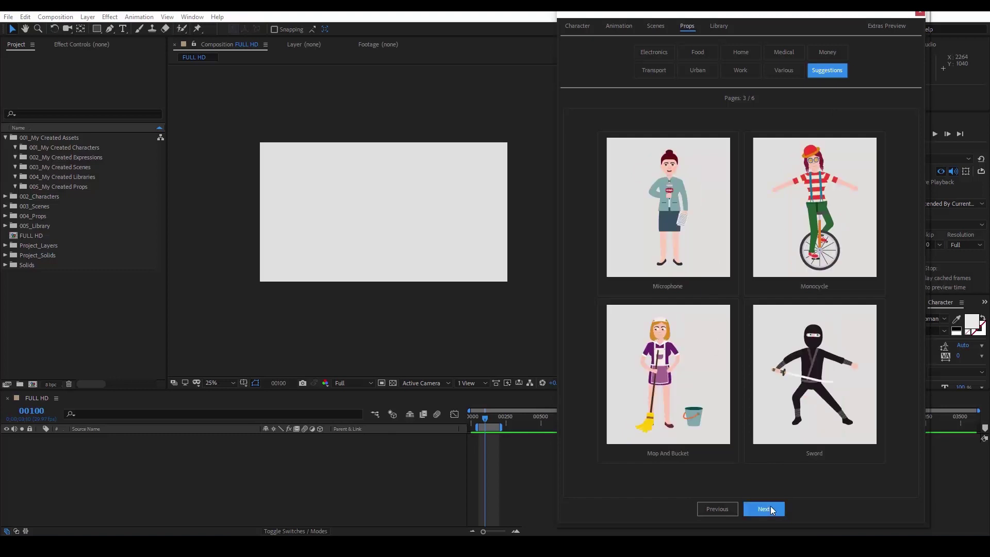
pyautogui.click(770, 509)
pyautogui.click(771, 508)
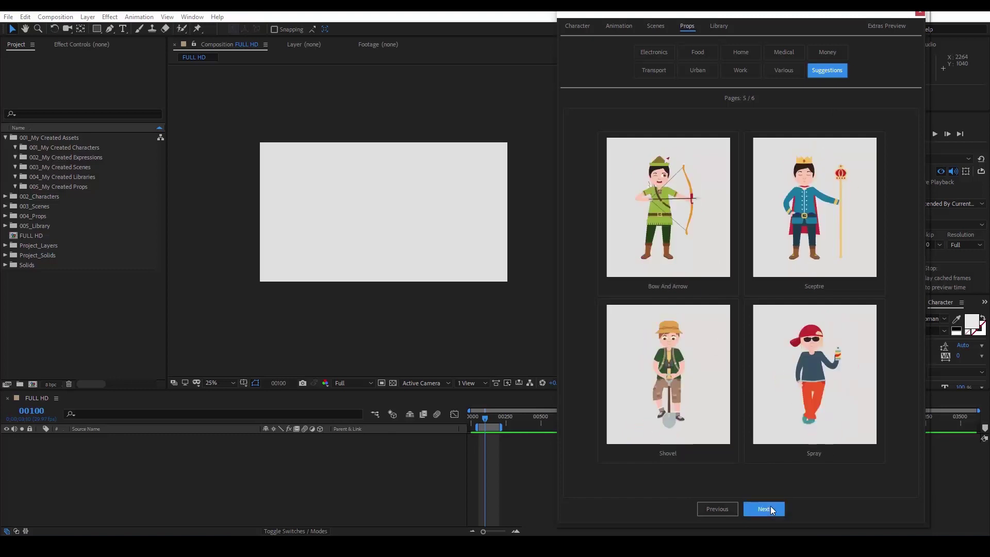
pyautogui.click(689, 215)
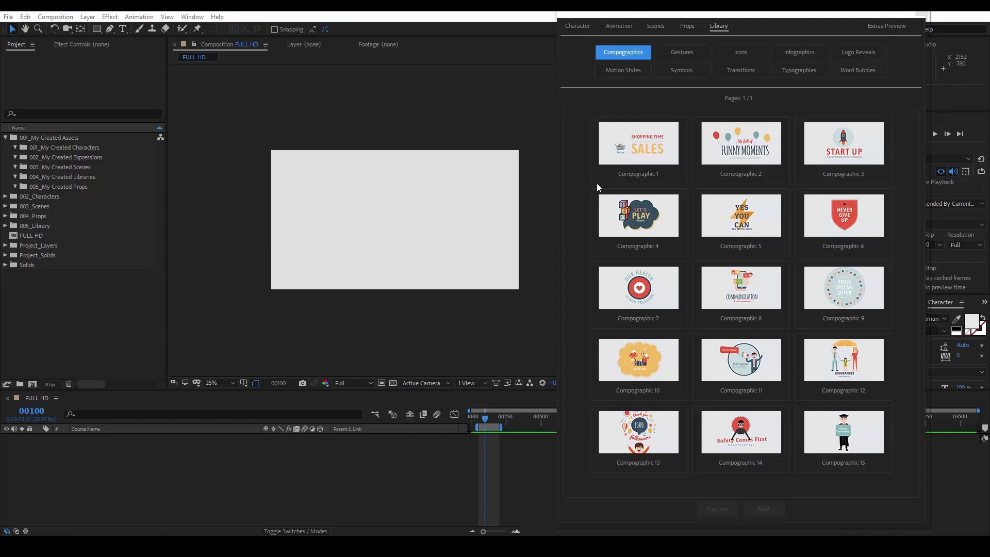
# Step: Show the Gestures library items and page to the last page, 3 of 3
pyautogui.click(670, 50)
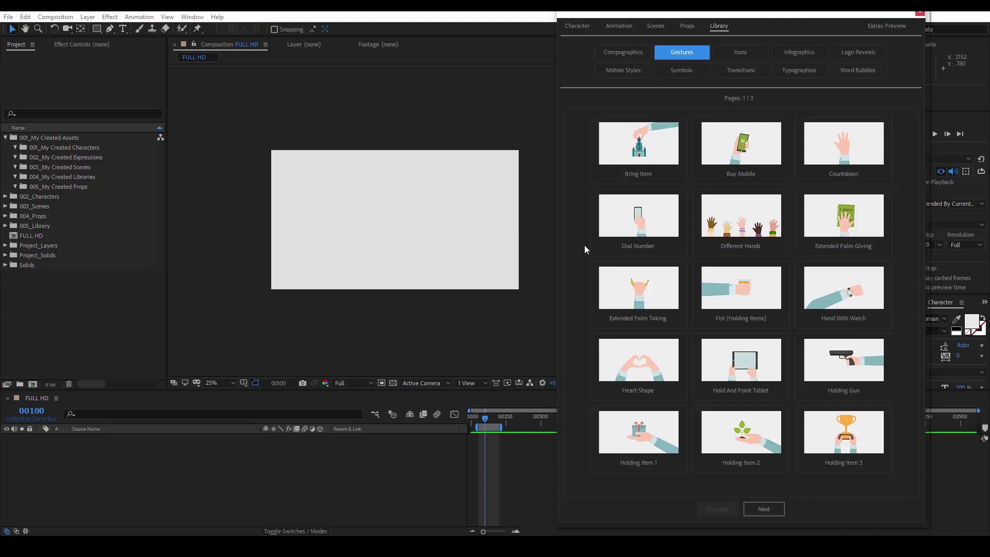
pyautogui.click(771, 508)
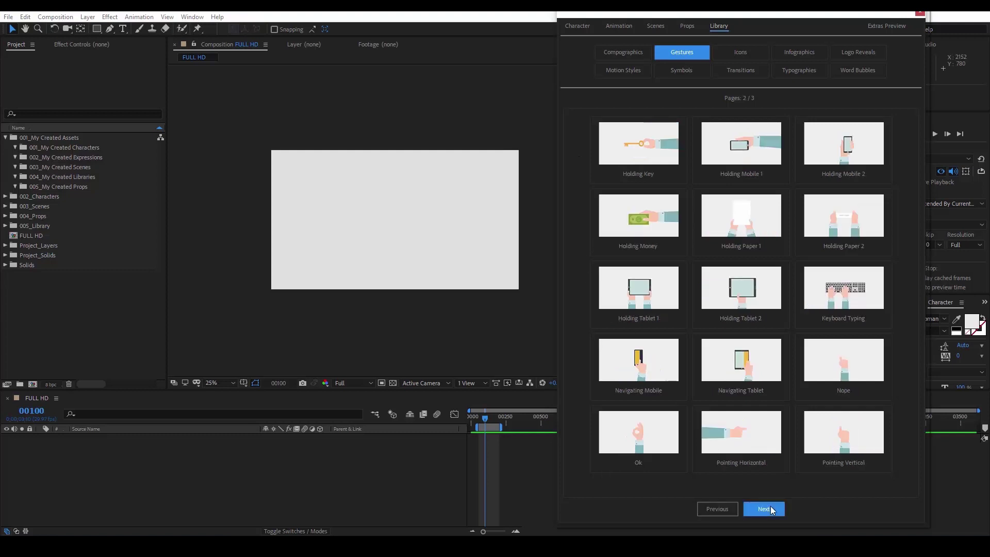
pyautogui.click(770, 508)
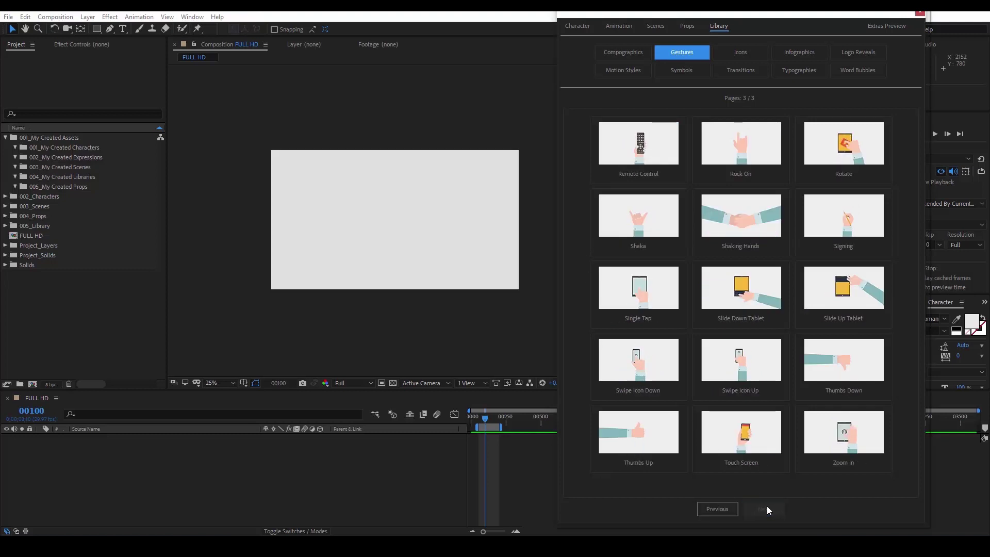
# Step: View the Icons up to the Internet and Social page, then the Infographics and Logo Reveals collections
pyautogui.click(752, 57)
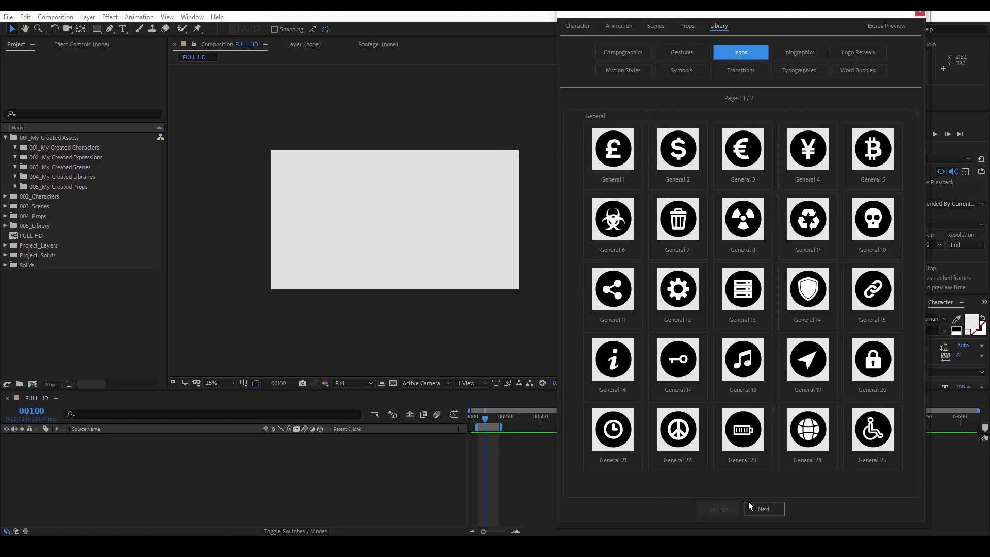
pyautogui.click(765, 509)
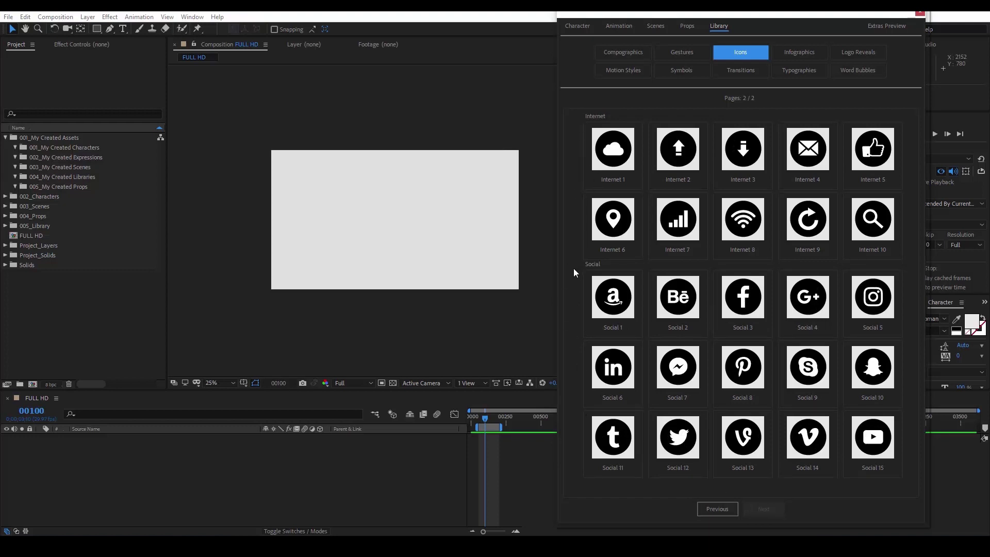
pyautogui.click(797, 53)
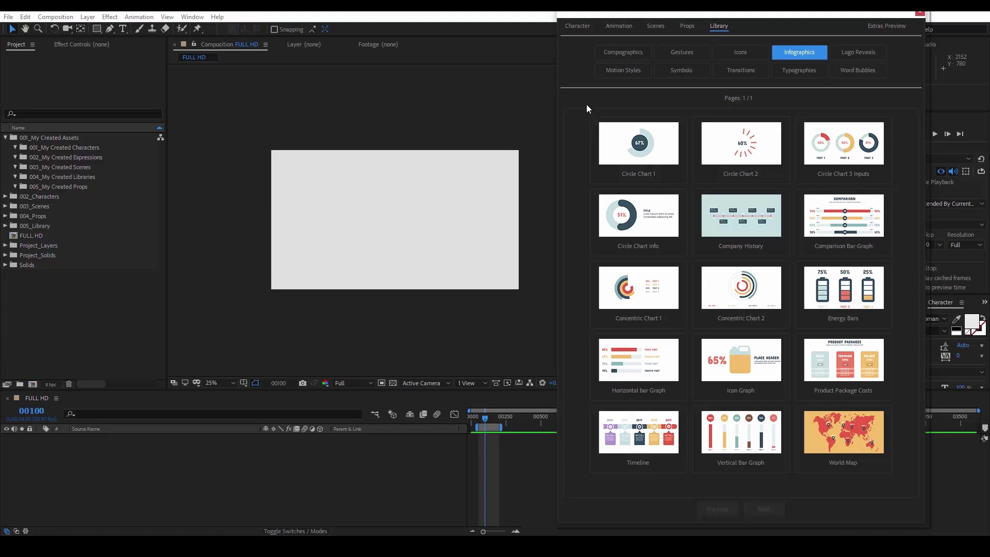
pyautogui.click(860, 53)
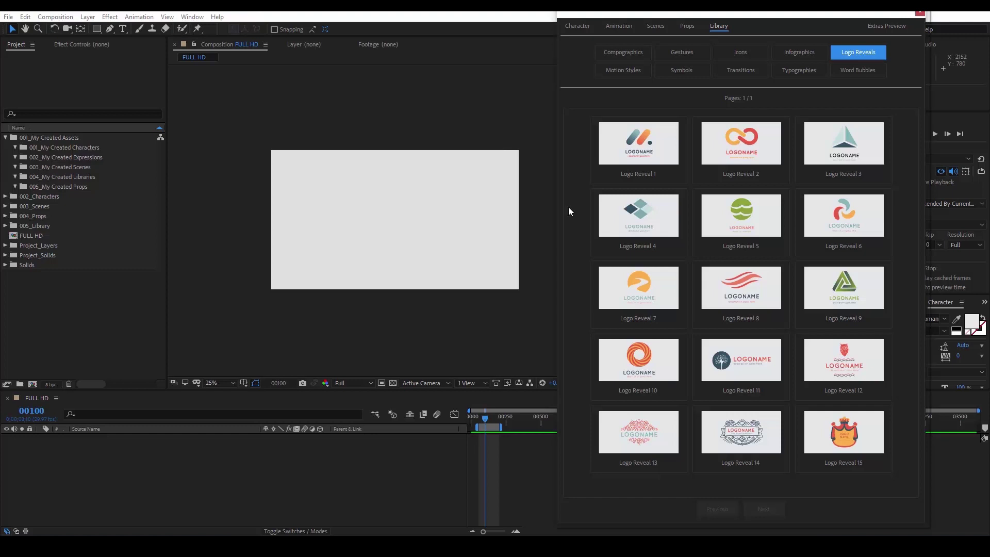
# Step: Browse Motion Styles from Circles and Lines through Polygons to the fourth page
pyautogui.click(627, 70)
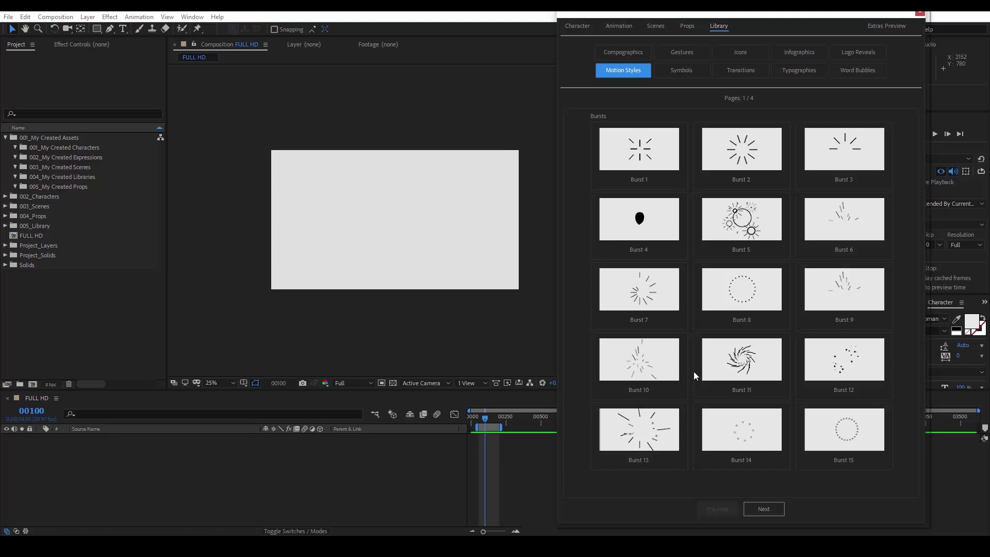
pyautogui.click(767, 508)
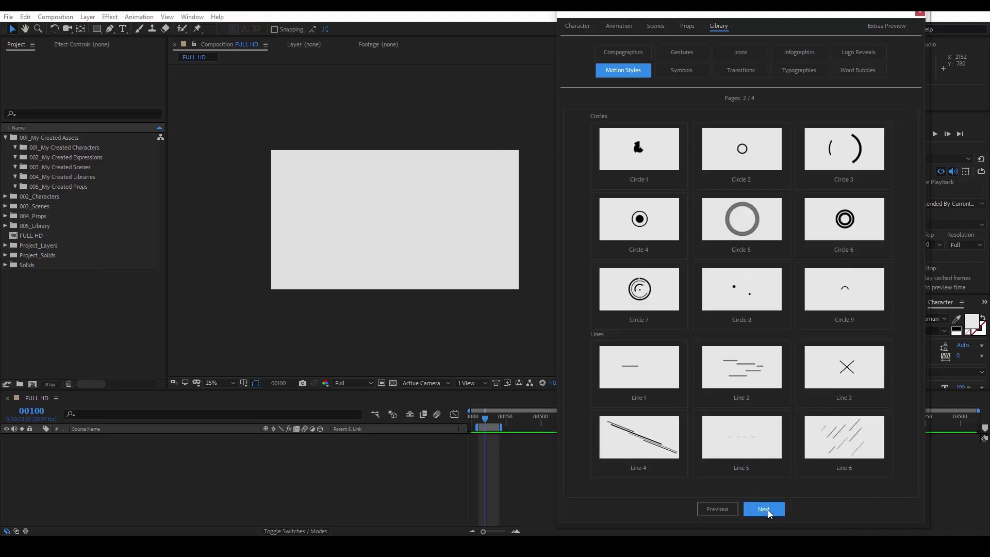
pyautogui.click(772, 509)
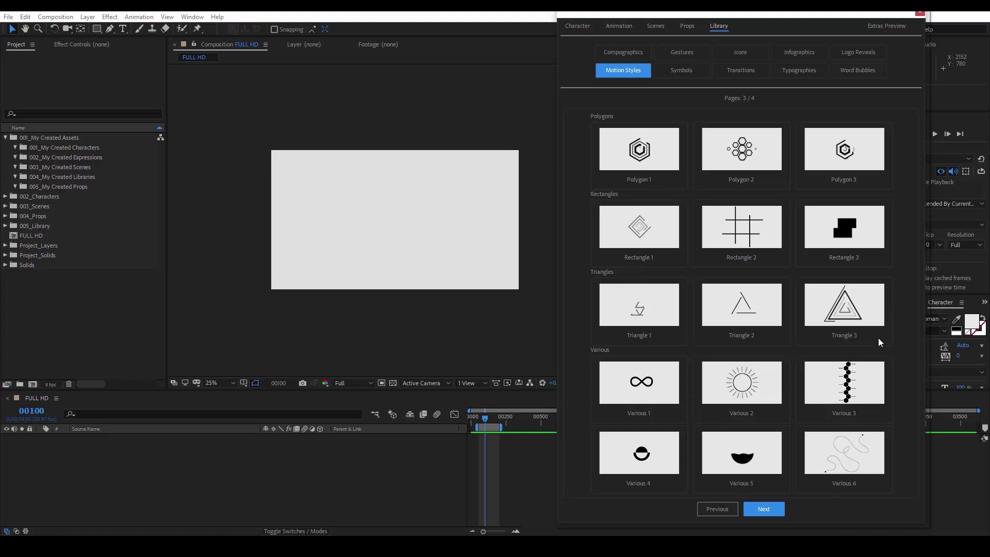
pyautogui.click(768, 509)
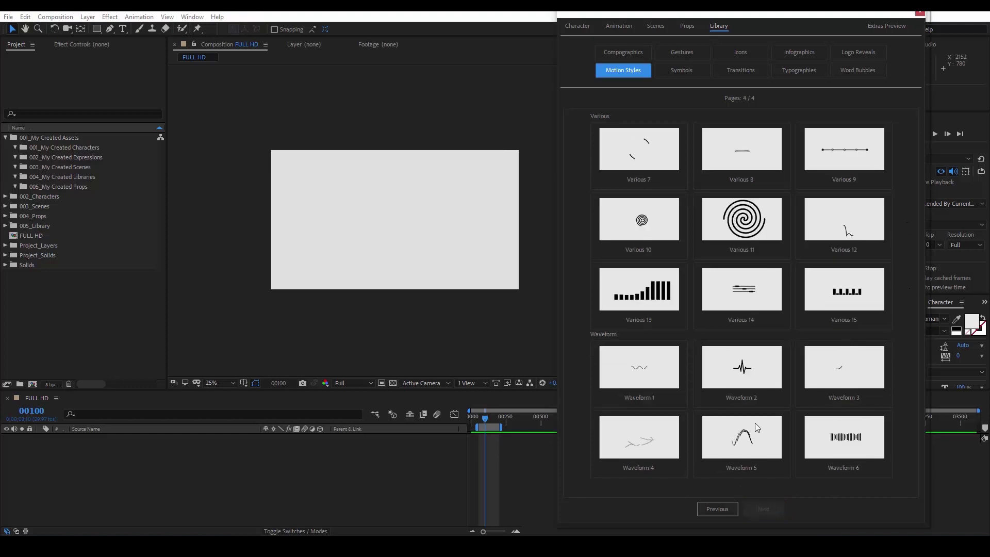
# Step: Browse Symbols through Crests and Labels to the Ribbons and Tags page
pyautogui.click(700, 70)
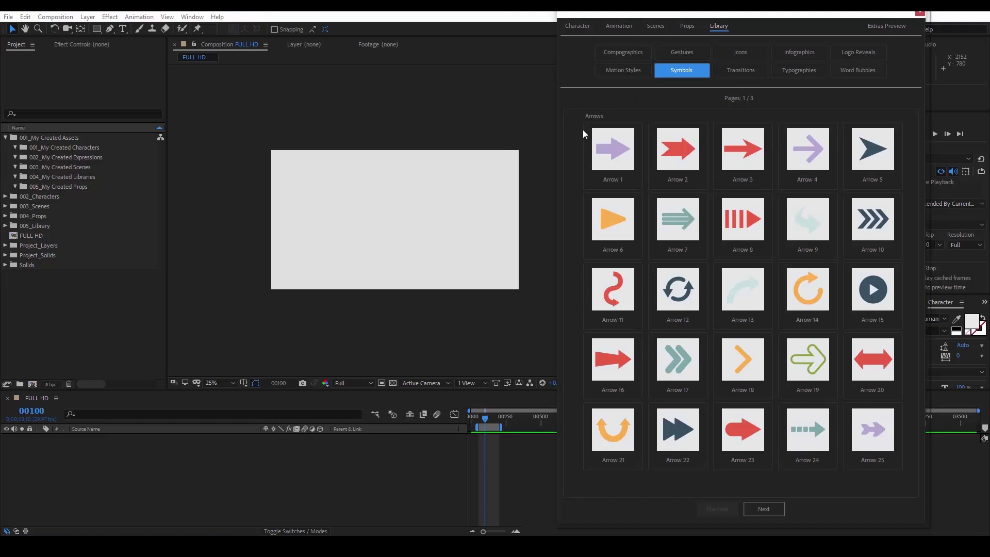
pyautogui.click(769, 511)
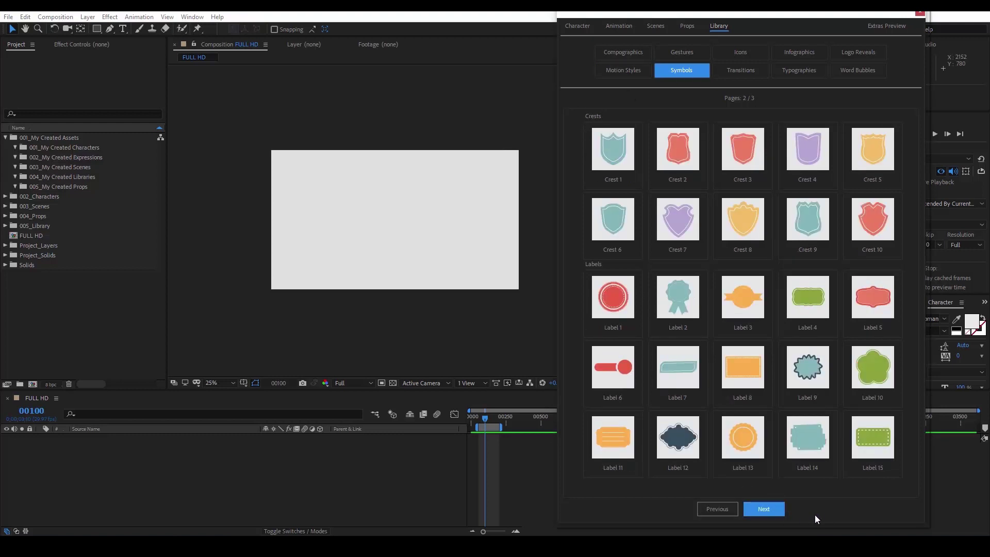
pyautogui.click(771, 508)
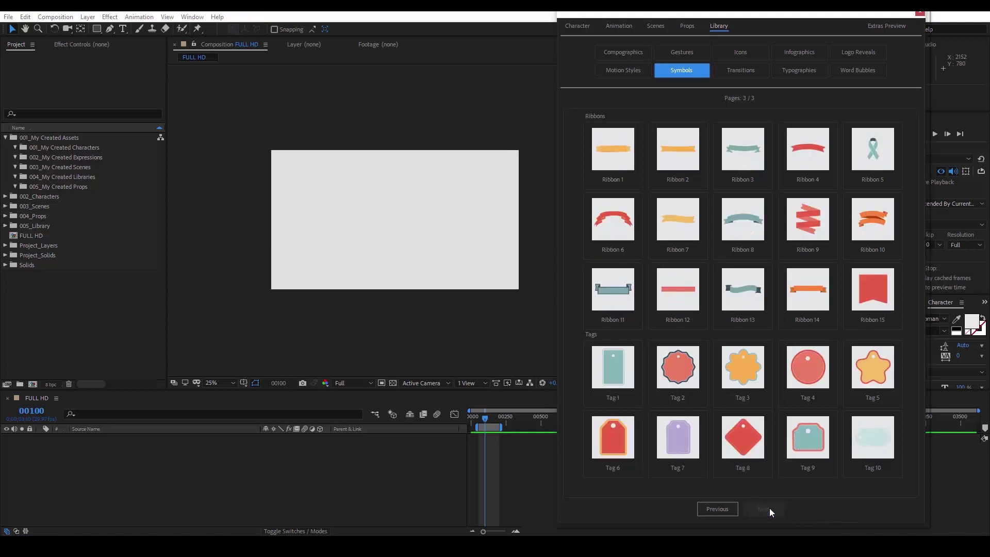
# Step: Page through Transitions from Circles to Pixels and Rails and the last page, then show Typographies
pyautogui.click(753, 76)
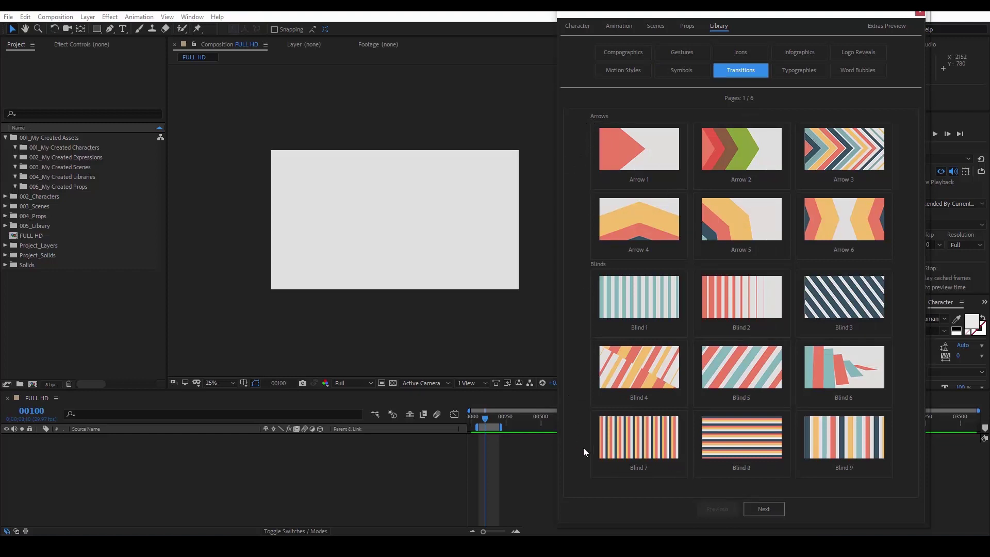
pyautogui.click(766, 510)
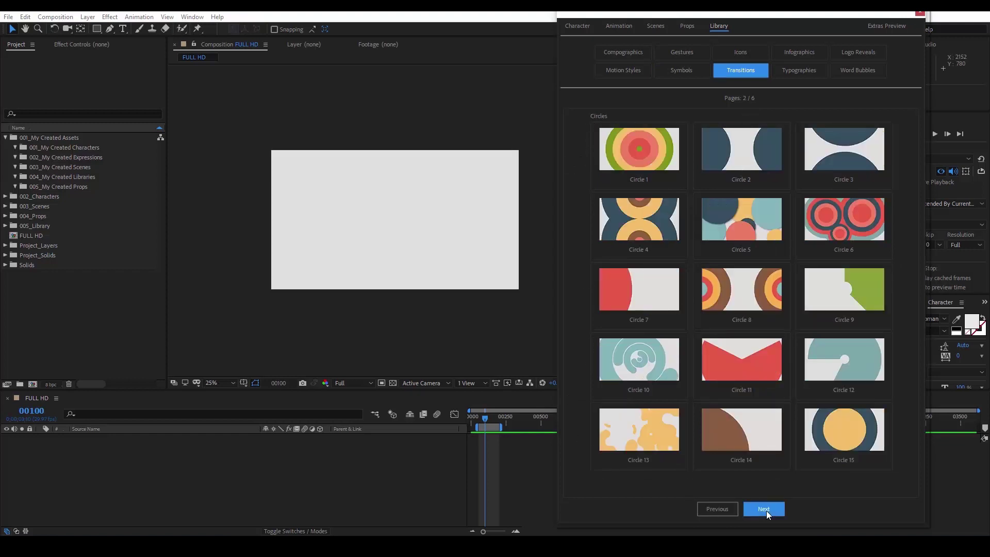
pyautogui.click(765, 510)
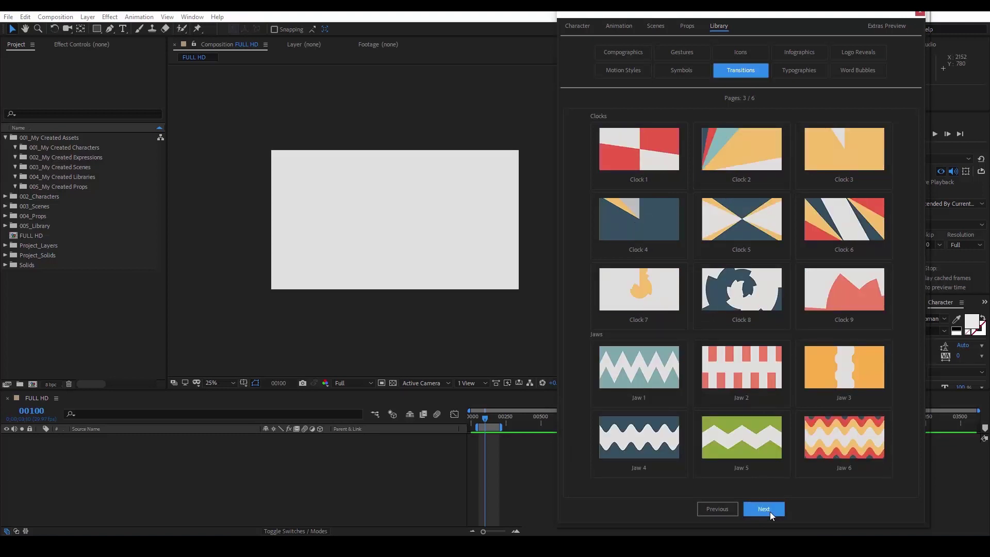
pyautogui.click(770, 514)
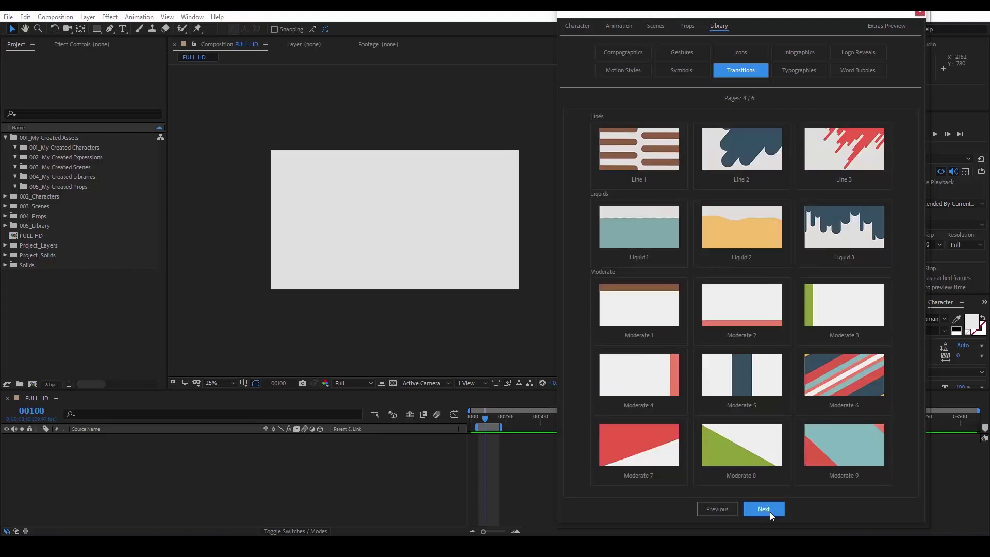
pyautogui.click(771, 514)
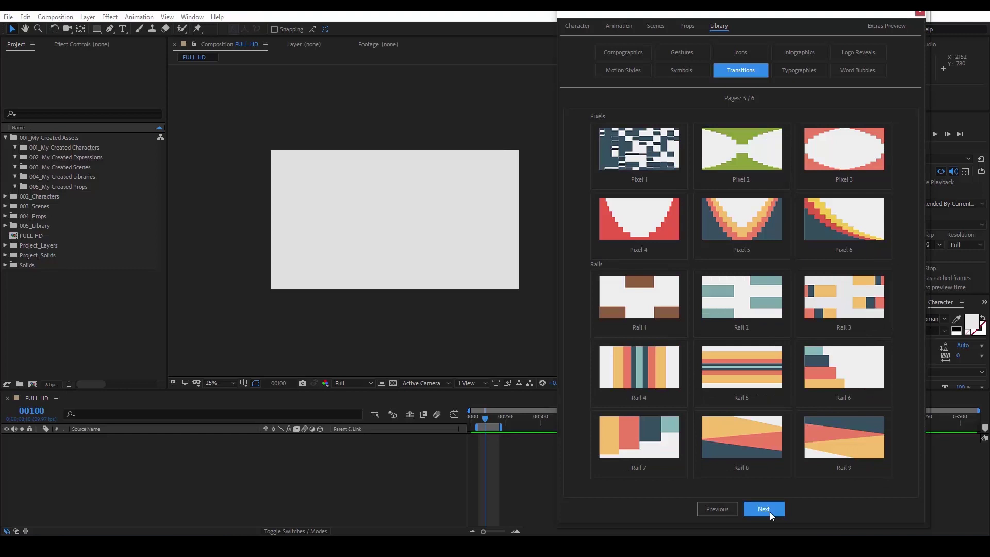
pyautogui.click(771, 514)
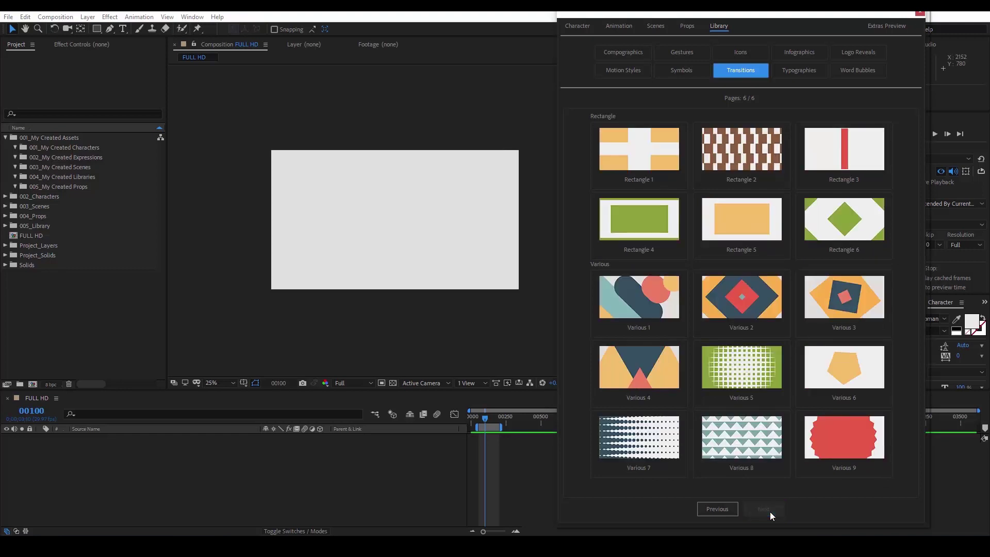
pyautogui.click(799, 70)
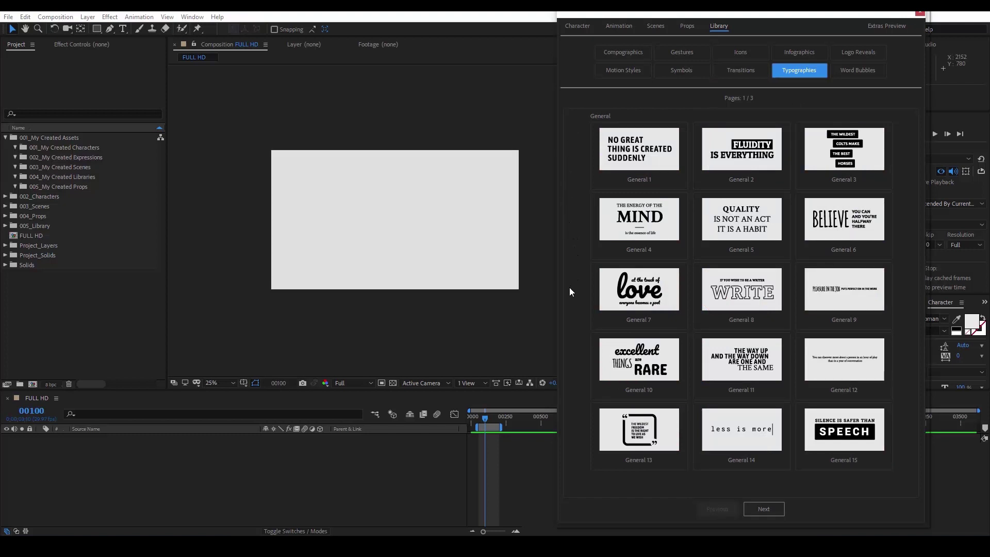
# Step: View the Stickers and Vintage typography pages, then show the Word Bubbles, Bubble 1–25
pyautogui.click(766, 509)
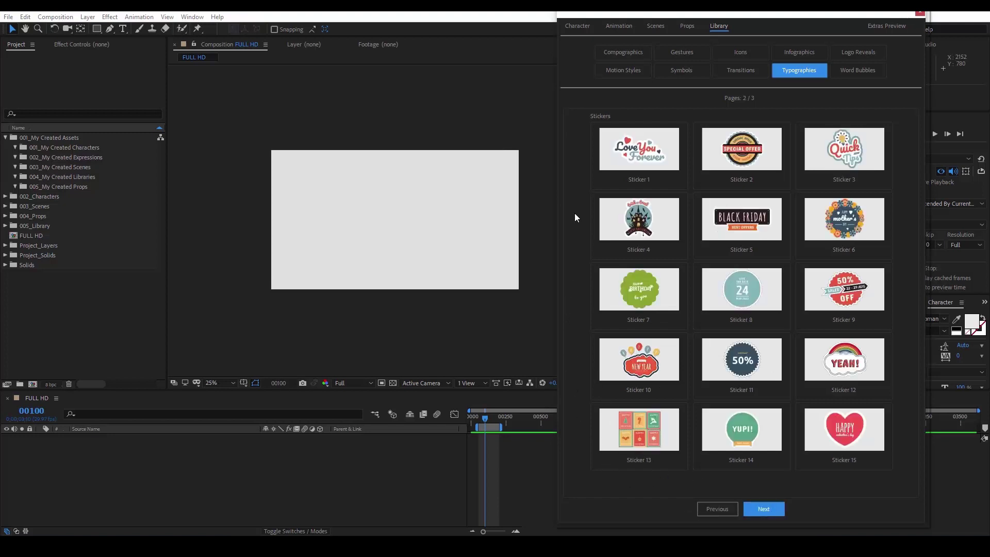
pyautogui.click(773, 510)
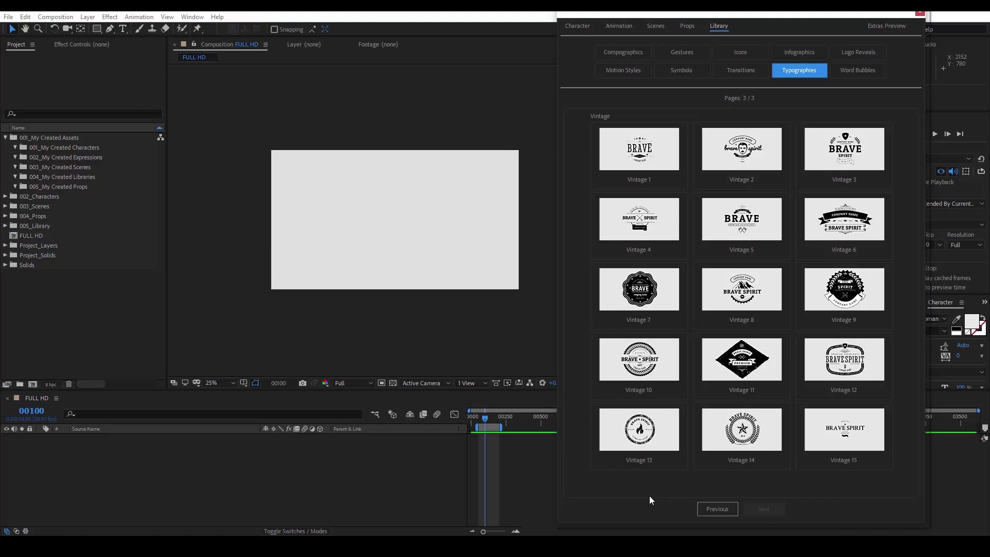
pyautogui.click(860, 69)
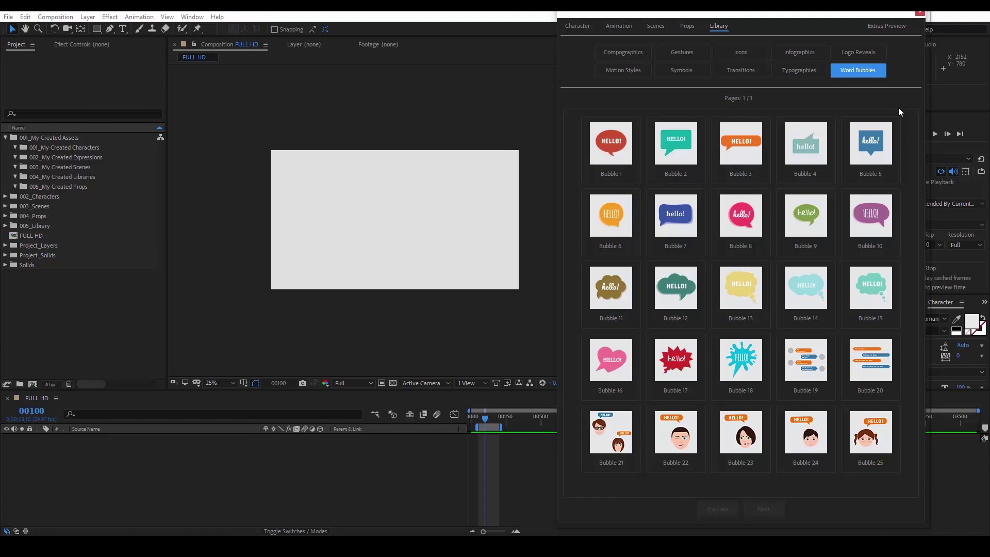
# Step: Page through Extras Preview faces, lip-sync, camera and Fade In presets to sample scenes page 8
pyautogui.click(891, 28)
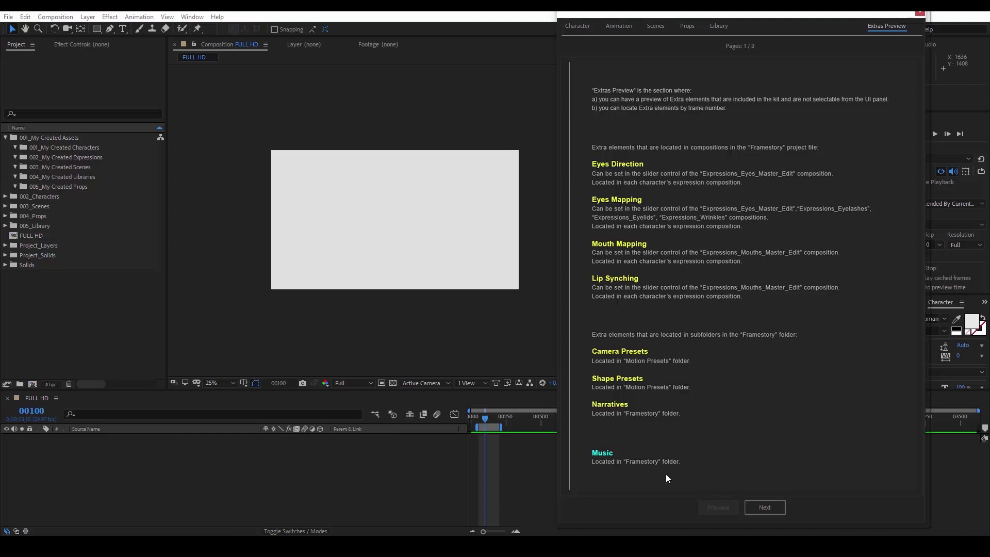
pyautogui.click(761, 508)
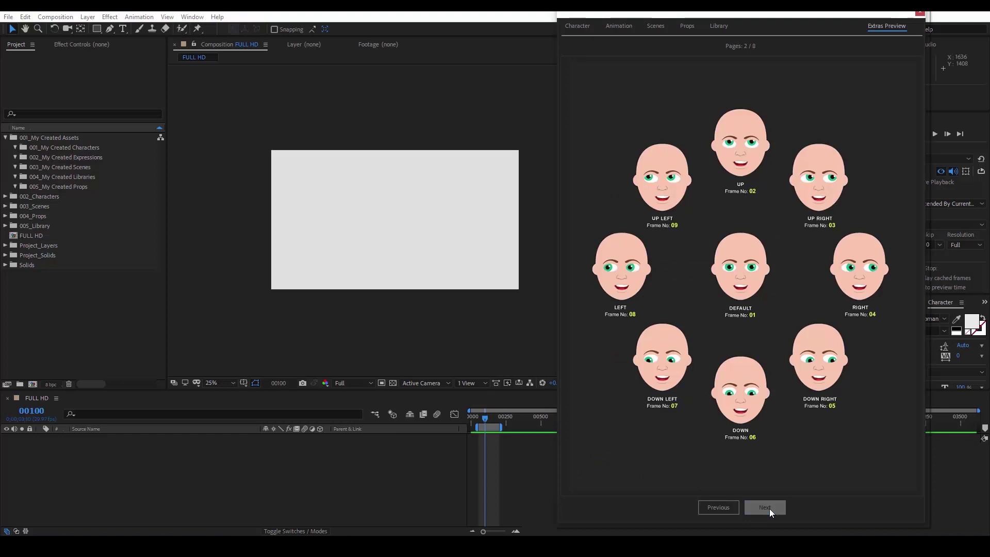
pyautogui.click(770, 509)
pyautogui.click(770, 509)
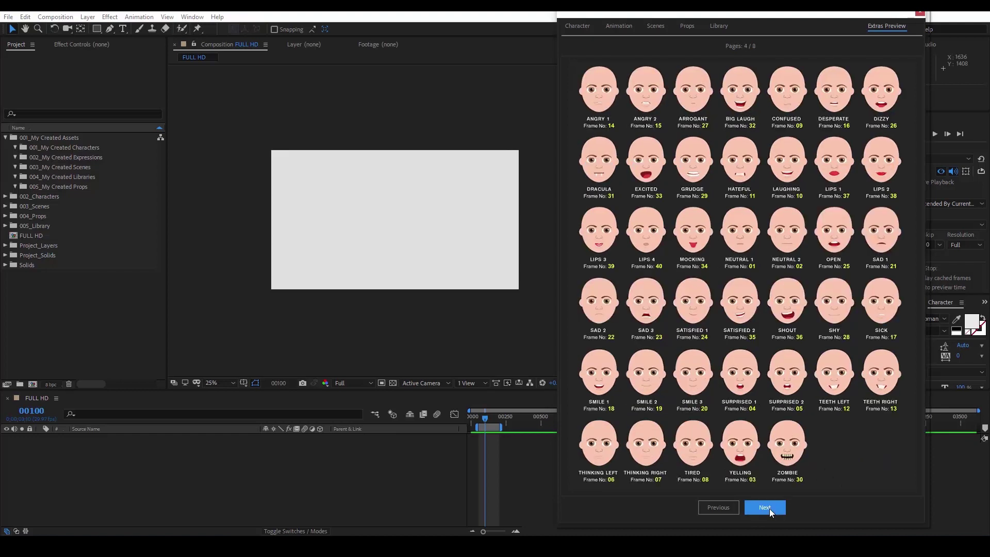
pyautogui.click(769, 509)
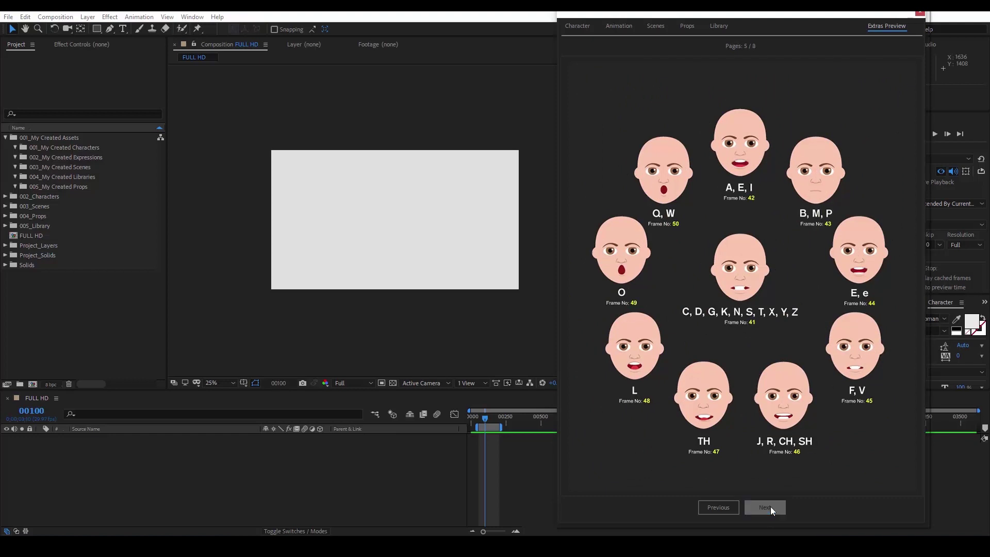
pyautogui.click(770, 508)
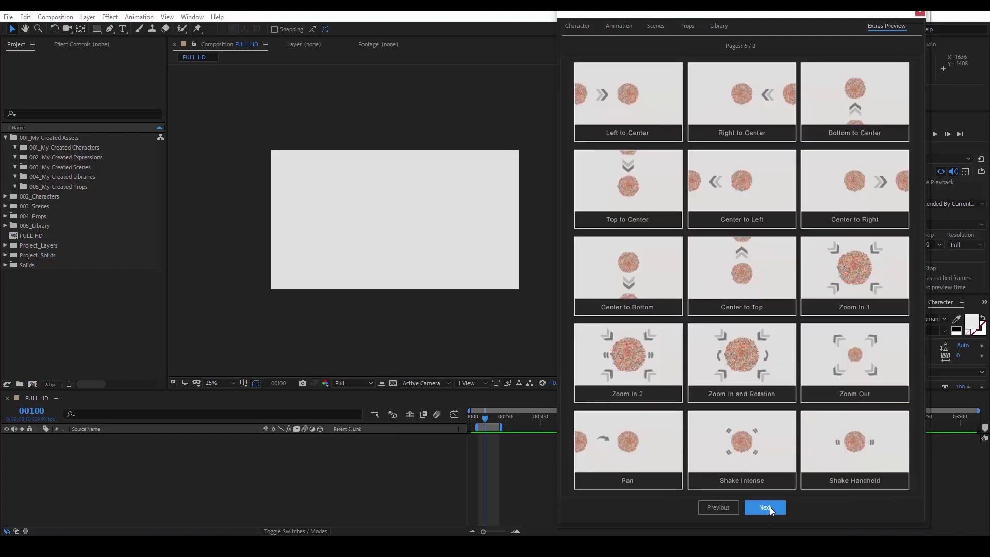
pyautogui.click(770, 507)
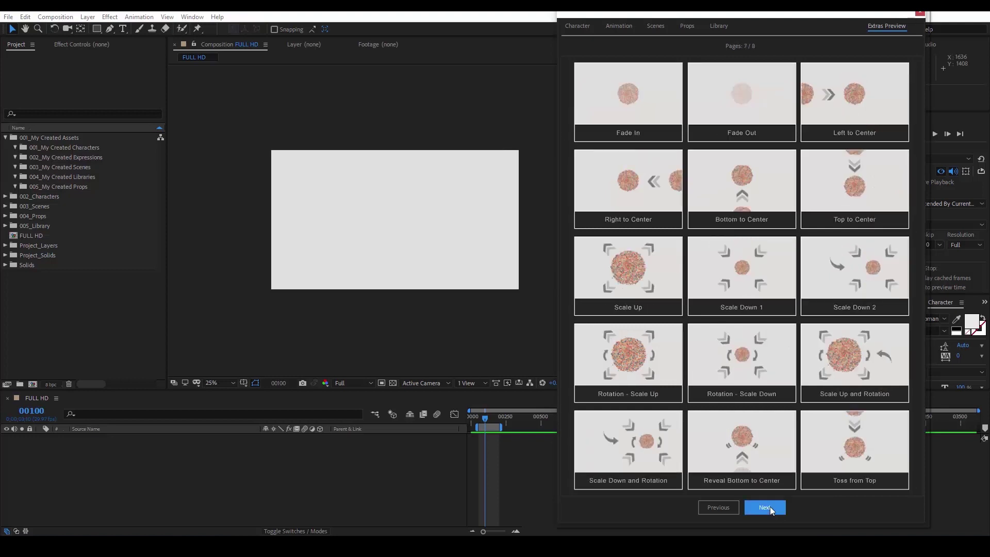
pyautogui.click(769, 507)
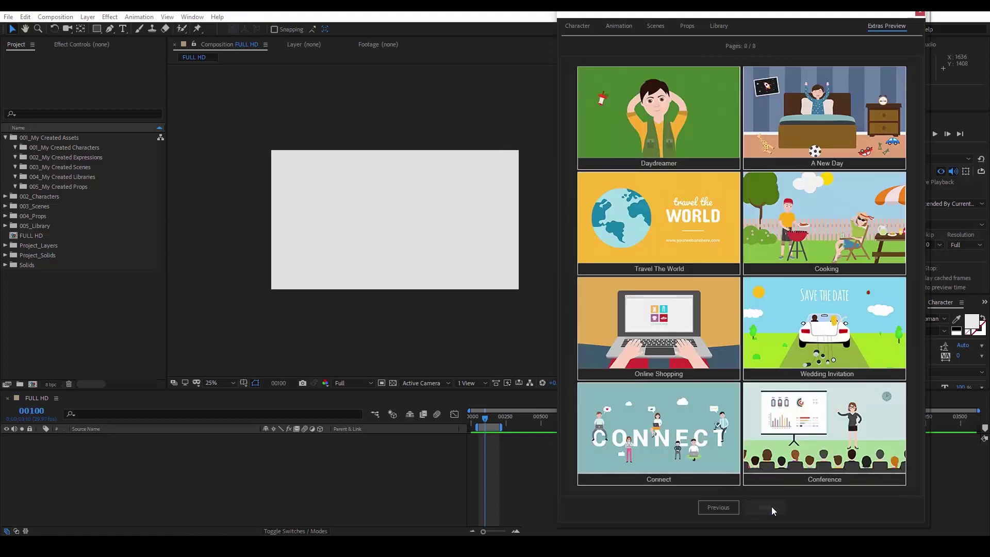